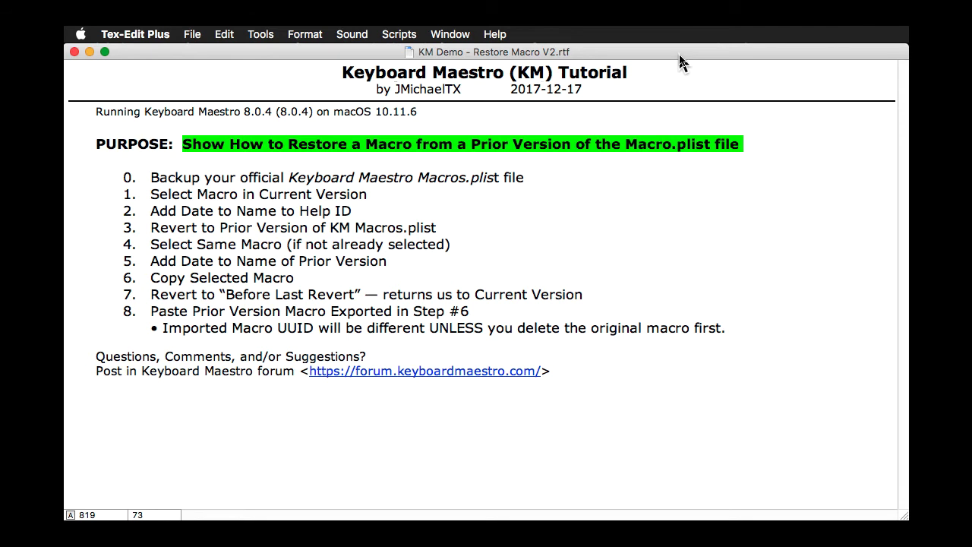
# Review the restore procedure in the tutorial outline line by line, from the backup in step 0 through pasting the prior version in step 8.
pyautogui.press('super+Down')
pyautogui.press('super+Down')
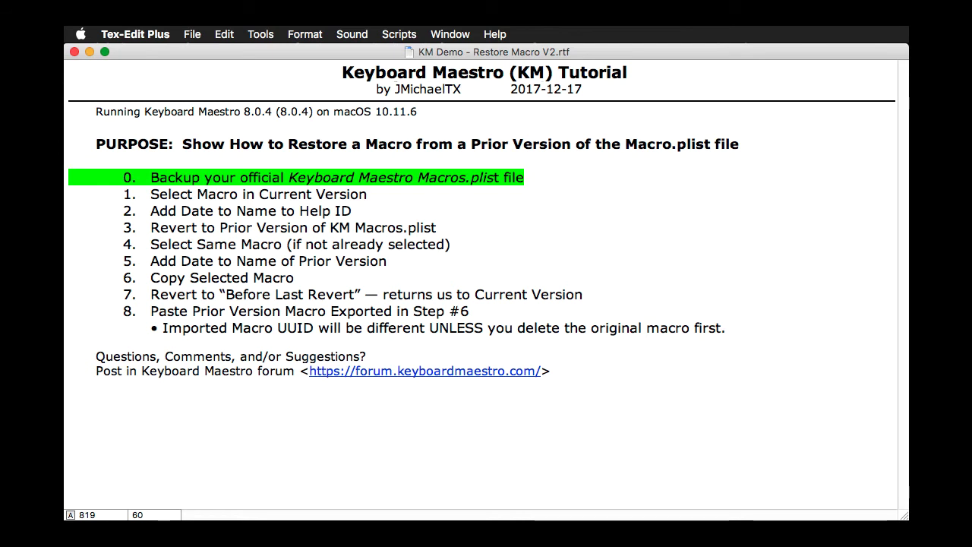
pyautogui.tripleClick(258, 194)
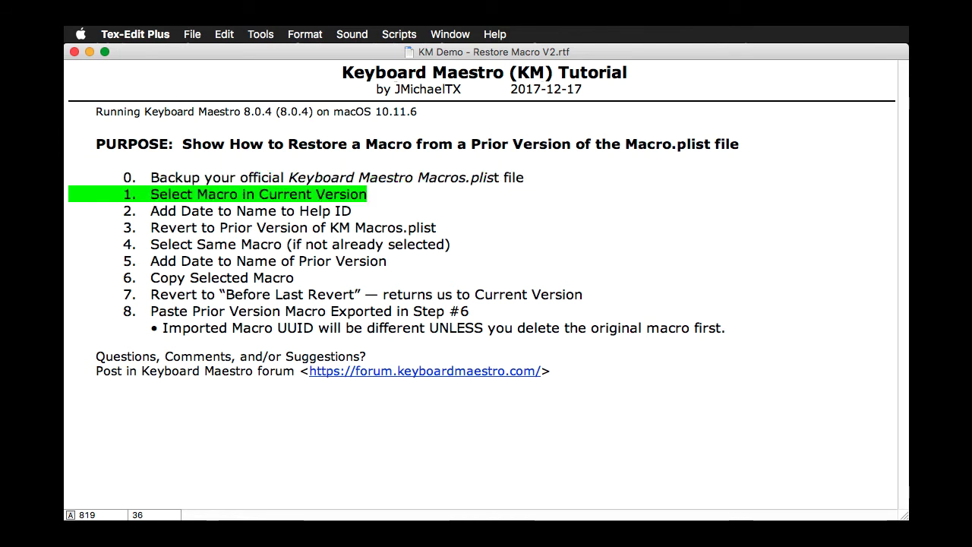
pyautogui.press('Down')
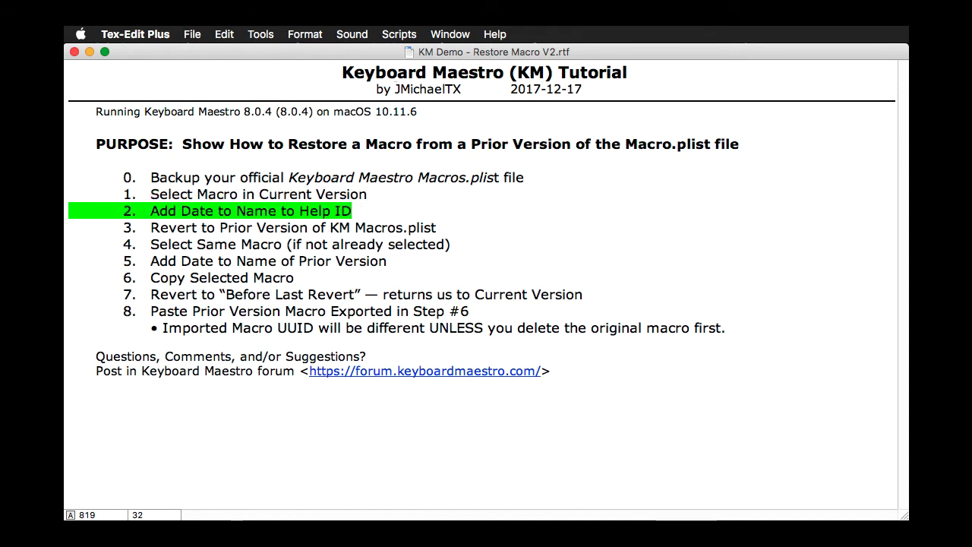
pyautogui.press('Down')
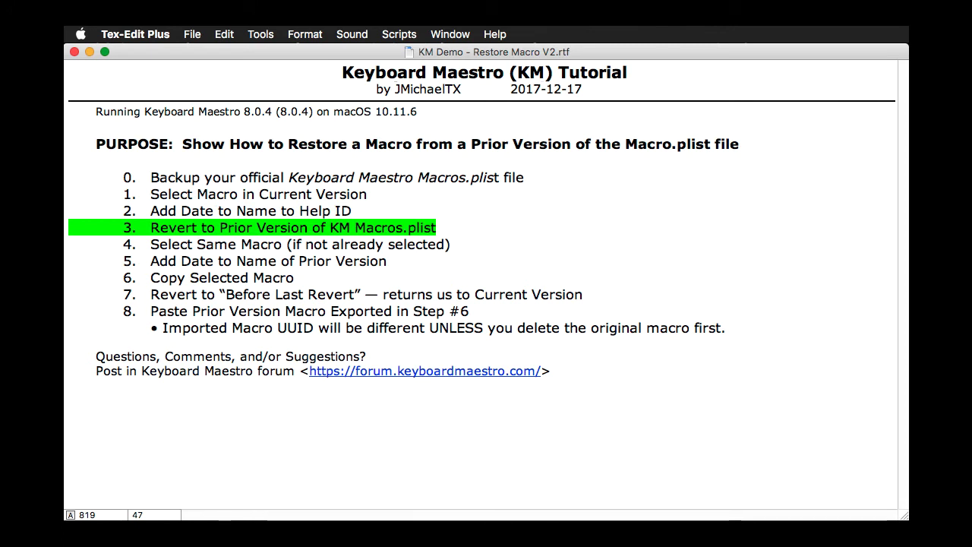
pyautogui.press('Down')
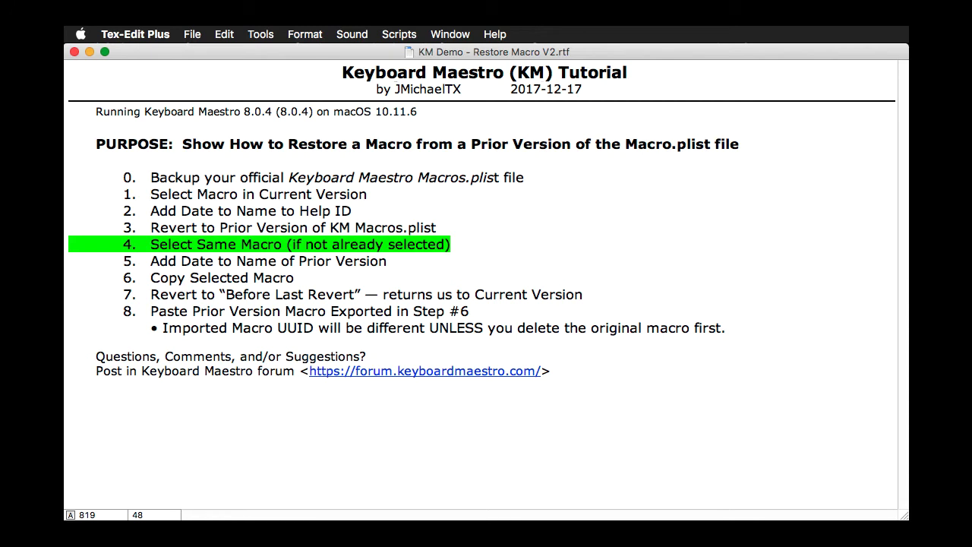
pyautogui.press('Down')
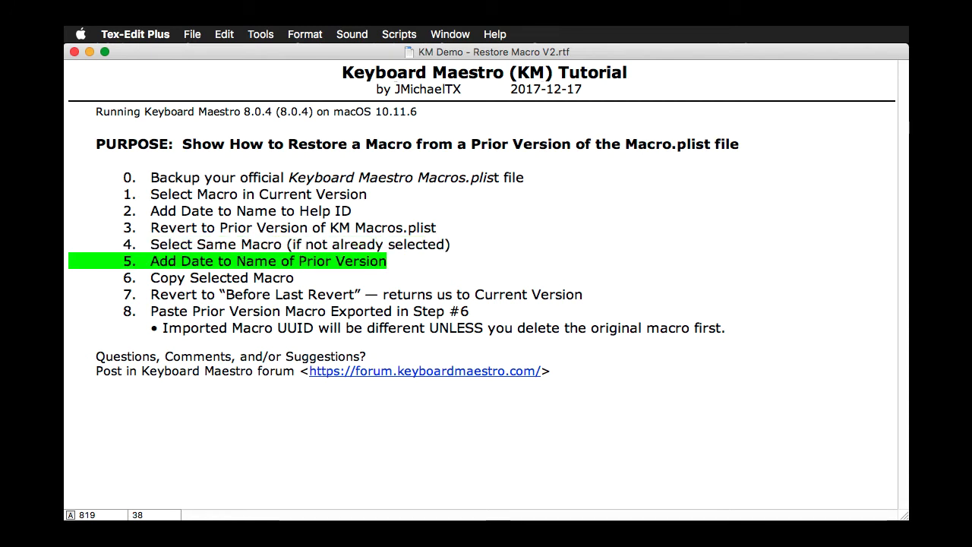
pyautogui.press('Down')
pyautogui.press('Down')
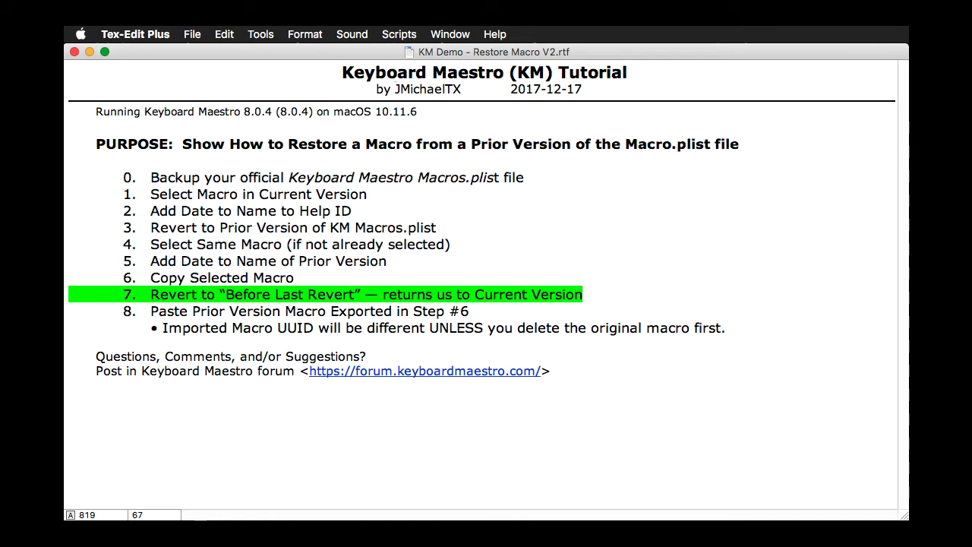
pyautogui.press('Down')
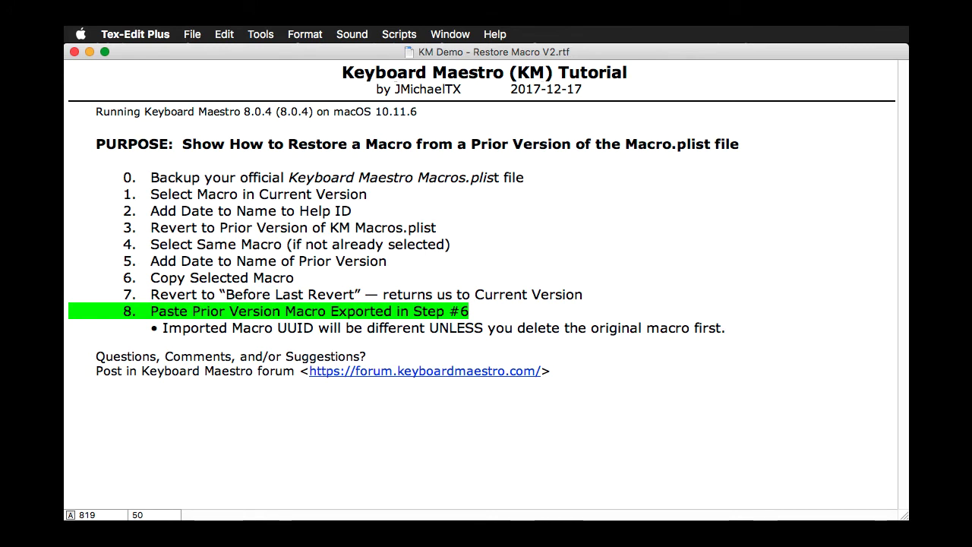
# Return to the start of the outline and highlight step 0 about backing up the Keyboard Maestro Macros.plist file.
pyautogui.click(69, 210)
pyautogui.press('Up')
pyautogui.press('Up')
pyautogui.press('Up')
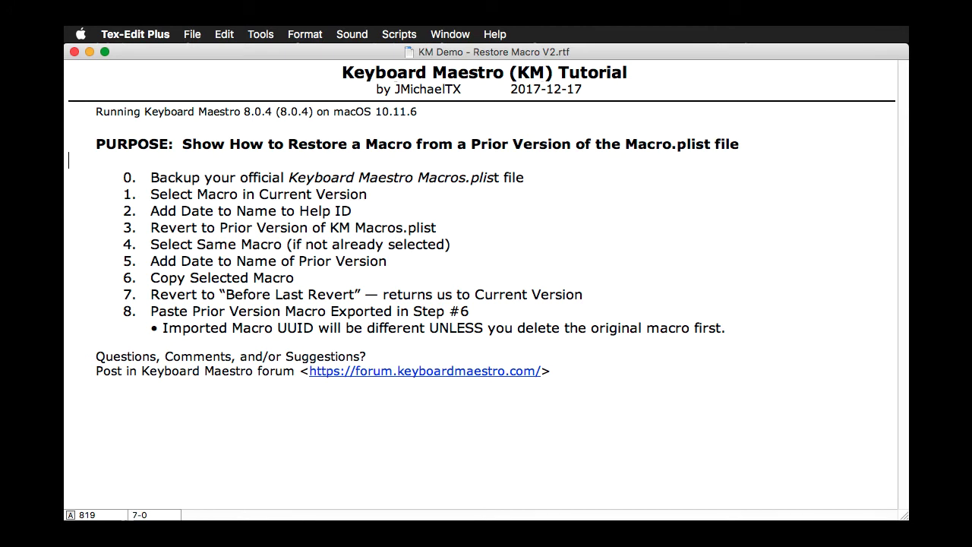
pyautogui.hotkey('shift', 'Down')
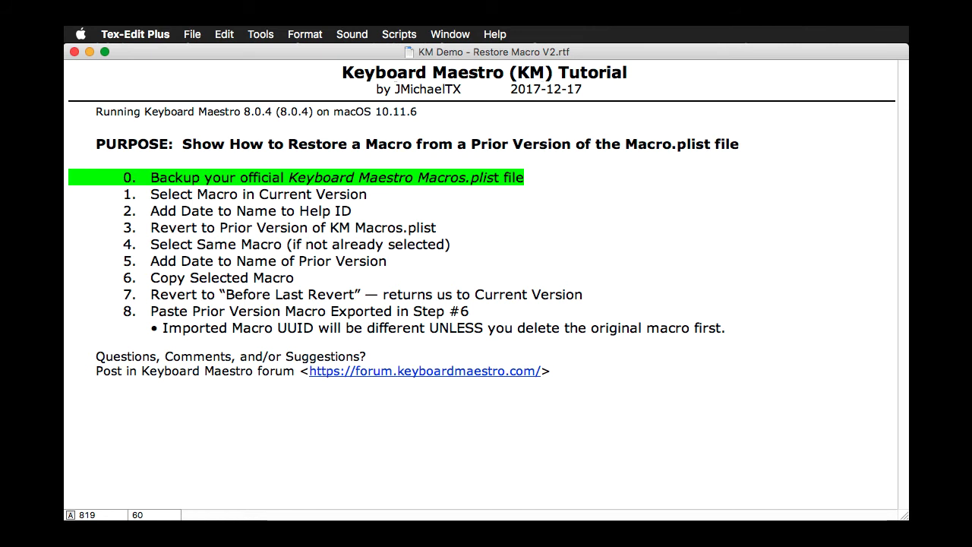
# Switch to Keyboard Maestro and bring up its preferences folder containing Keyboard Maestro Macros.plist in Finder.
pyautogui.press('super+alt+2')
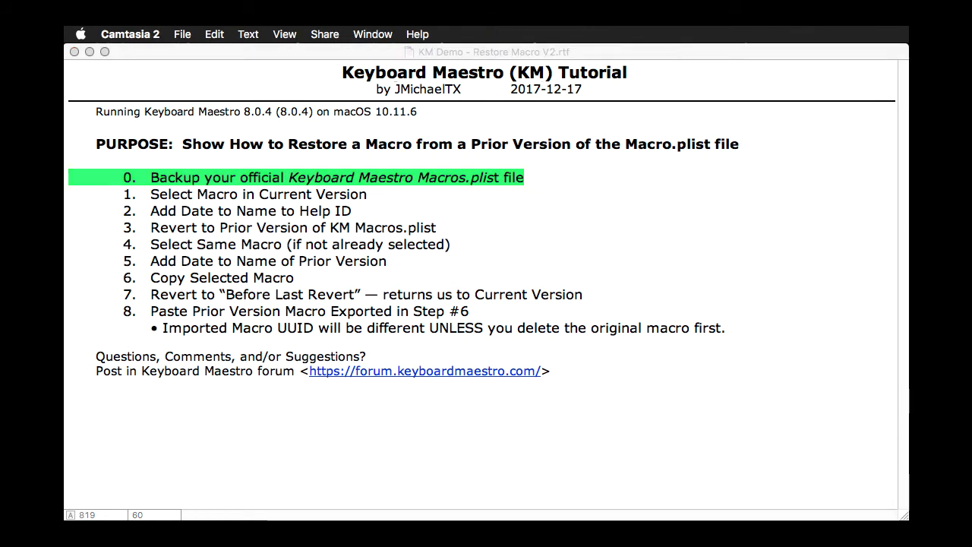
pyautogui.press('super+alt+k')
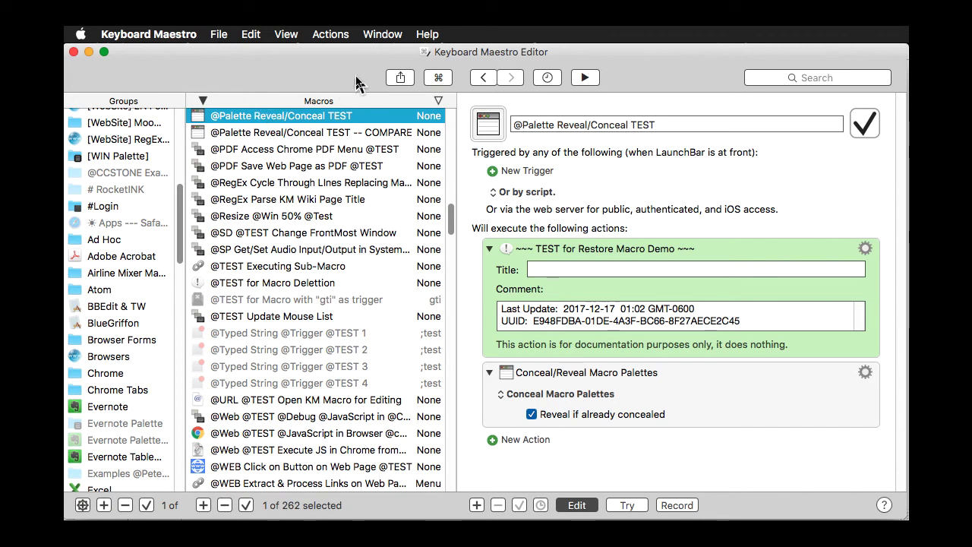
pyautogui.click(427, 35)
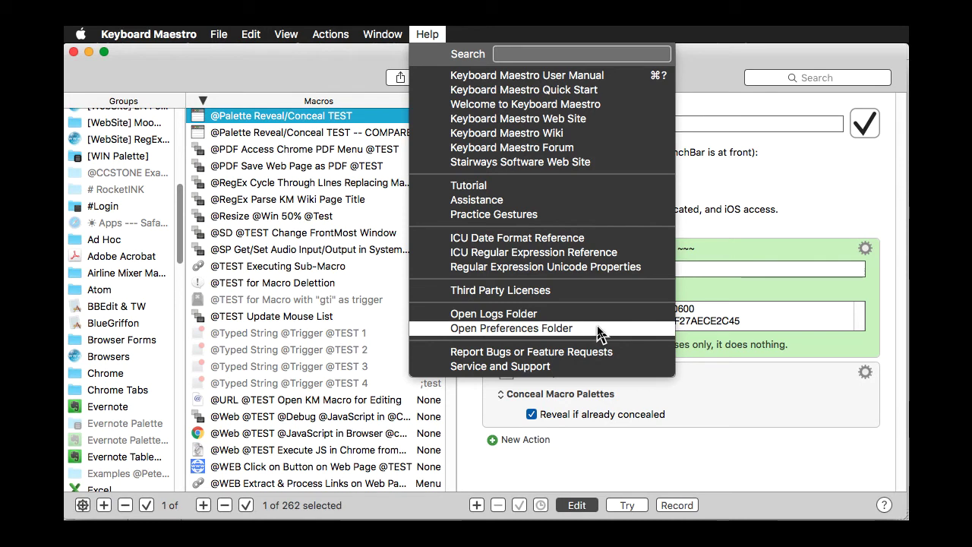
pyautogui.press('super+Tab')
pyautogui.press('super+Tab')
pyautogui.press('super+Tab')
pyautogui.press('super+Tab')
pyautogui.press('super+Tab')
pyautogui.press('super+Tab')
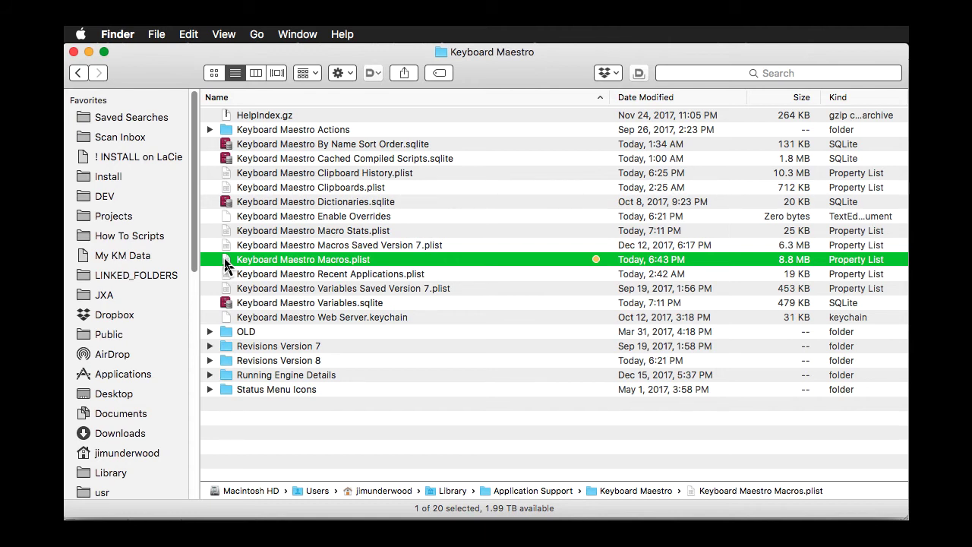
# Duplicate Keyboard Maestro Macros.plist, rename the copy "Keyboard Maestro Macros BU.plist", and reselect the original file.
pyautogui.press('super+d')
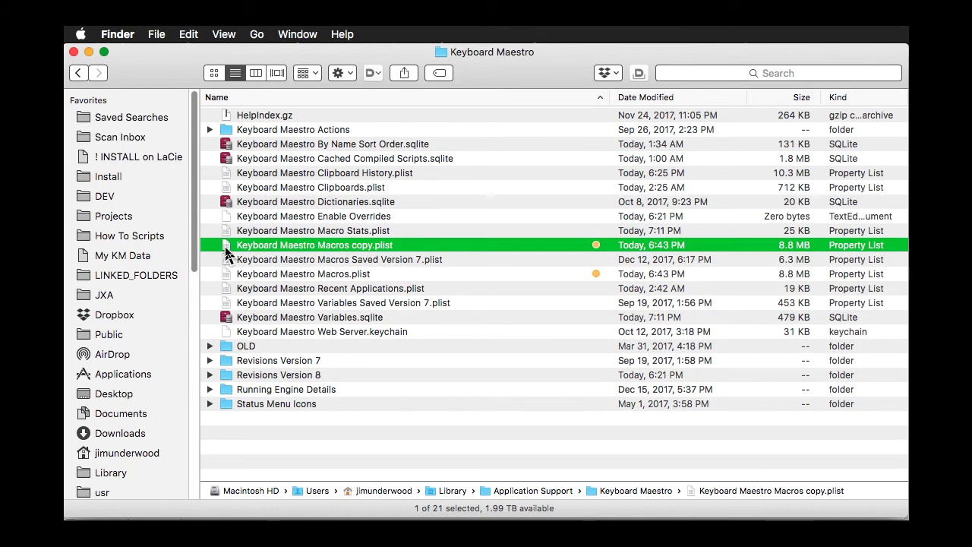
pyautogui.click(372, 247)
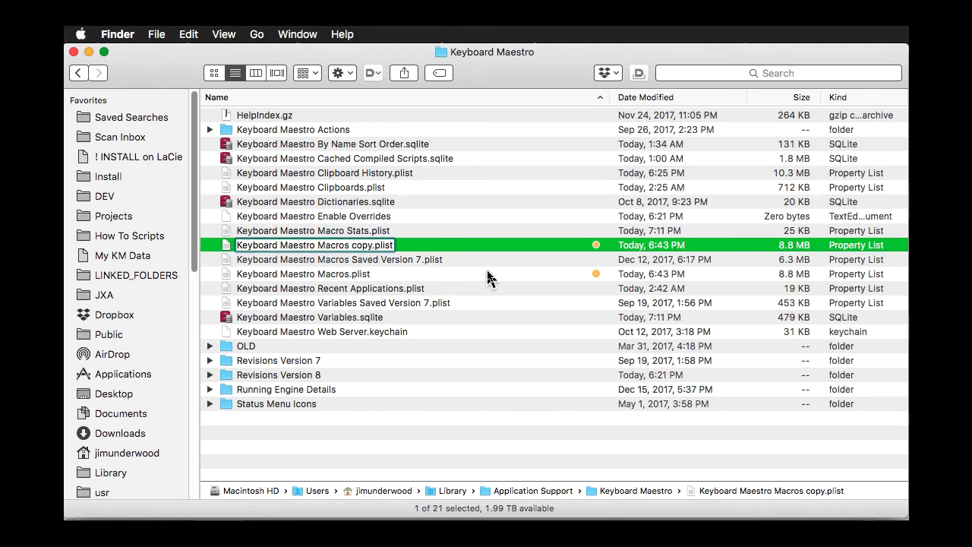
pyautogui.press('BackSpace')
pyautogui.press('BackSpace')
pyautogui.press('BackSpace')
pyautogui.press('BackSpace')
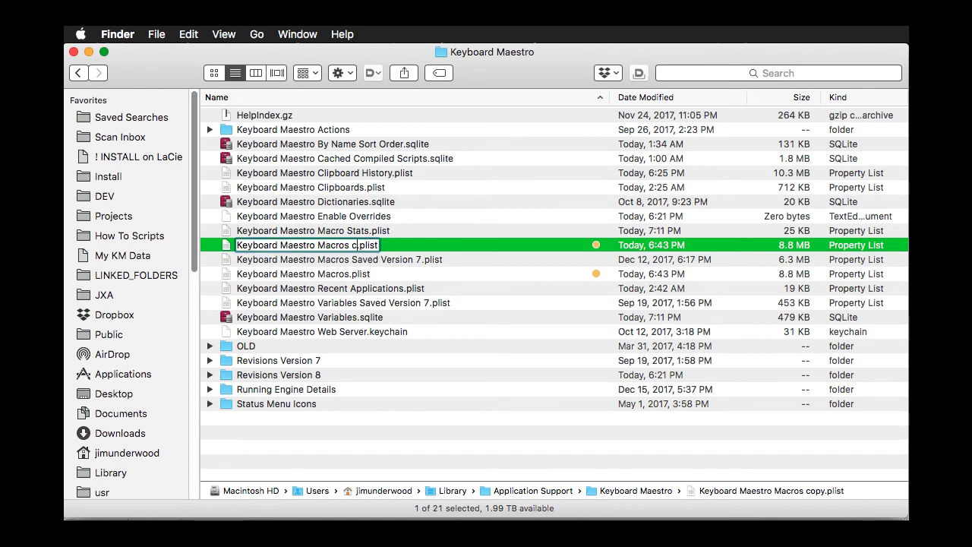
pyautogui.write('BU')
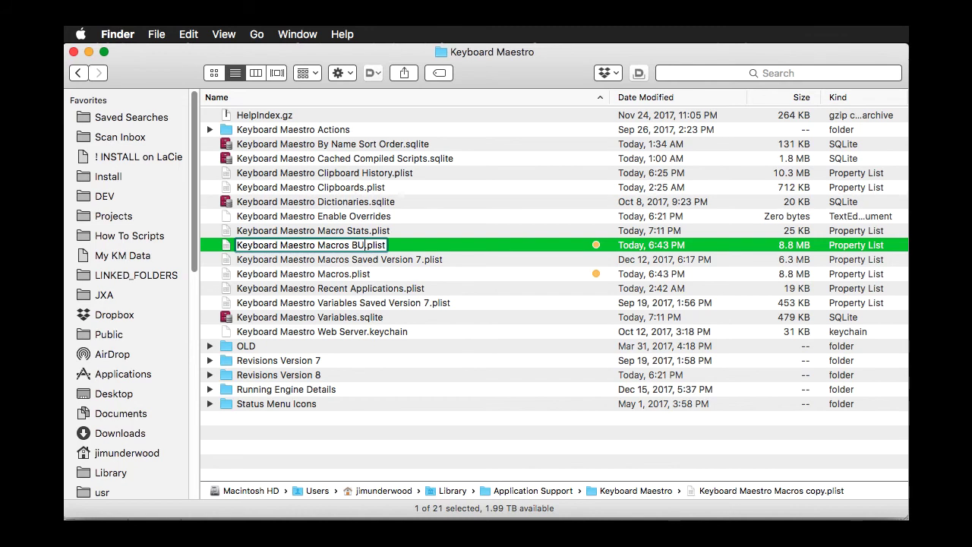
pyautogui.press('Return')
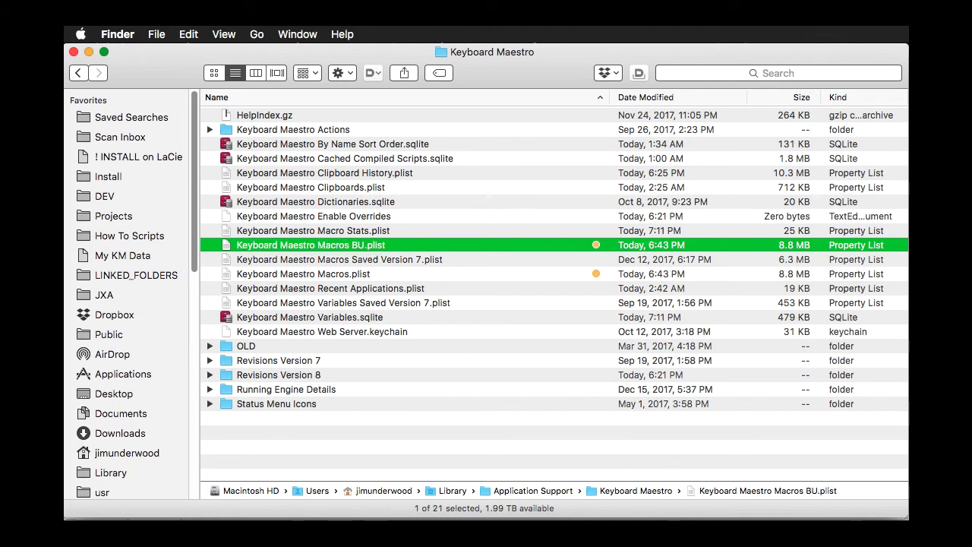
pyautogui.press('Down')
pyautogui.press('Down')
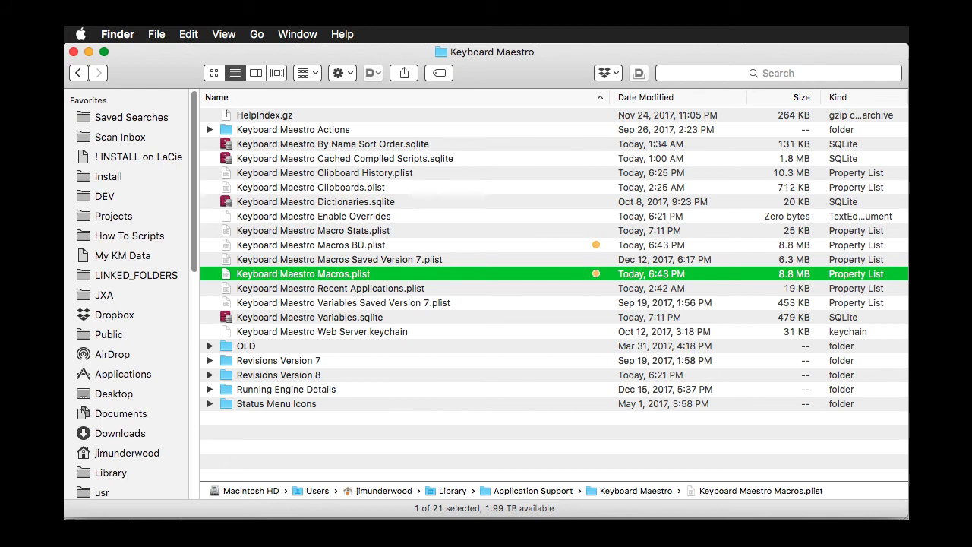
# Switch to the Tex-Edit Plus outline and highlight steps 1 and 2 on selecting the current macro and adding a date.
pyautogui.press('super+Tab')
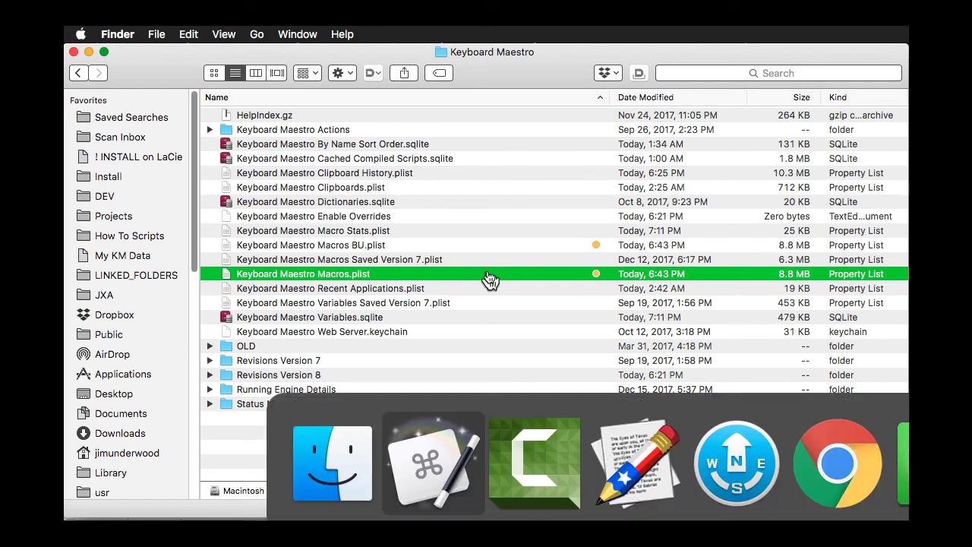
pyautogui.press('super+Tab')
pyautogui.press('super+Tab')
pyautogui.click(490, 278)
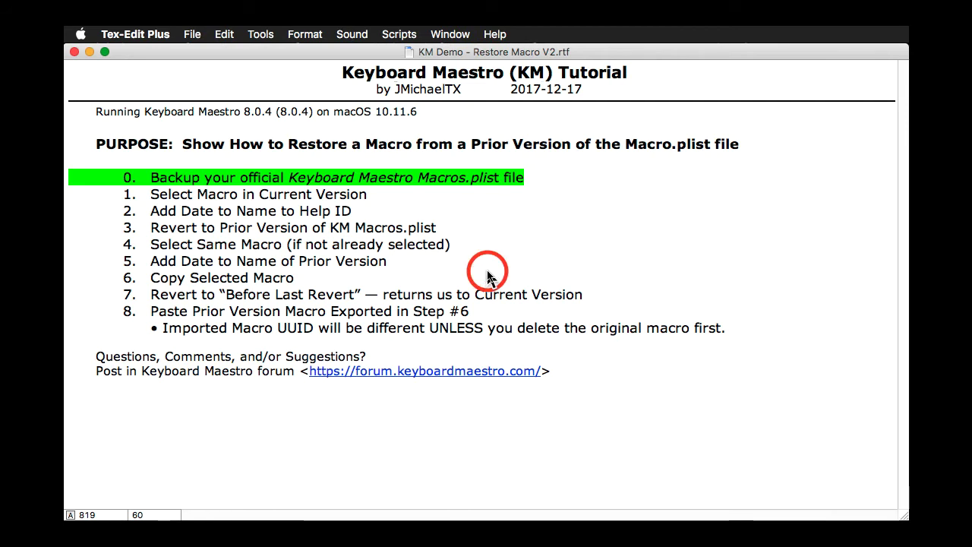
pyautogui.press('Down')
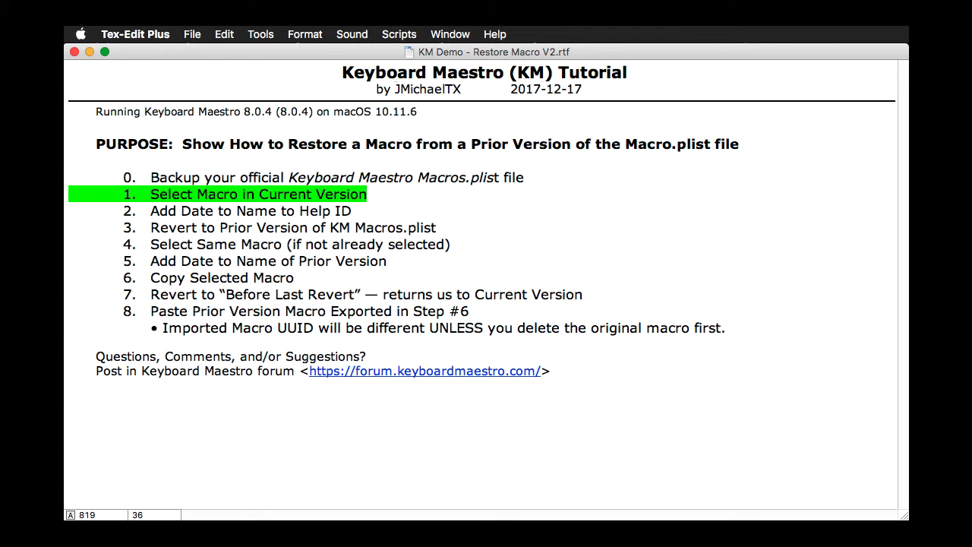
pyautogui.tripleClick(251, 211)
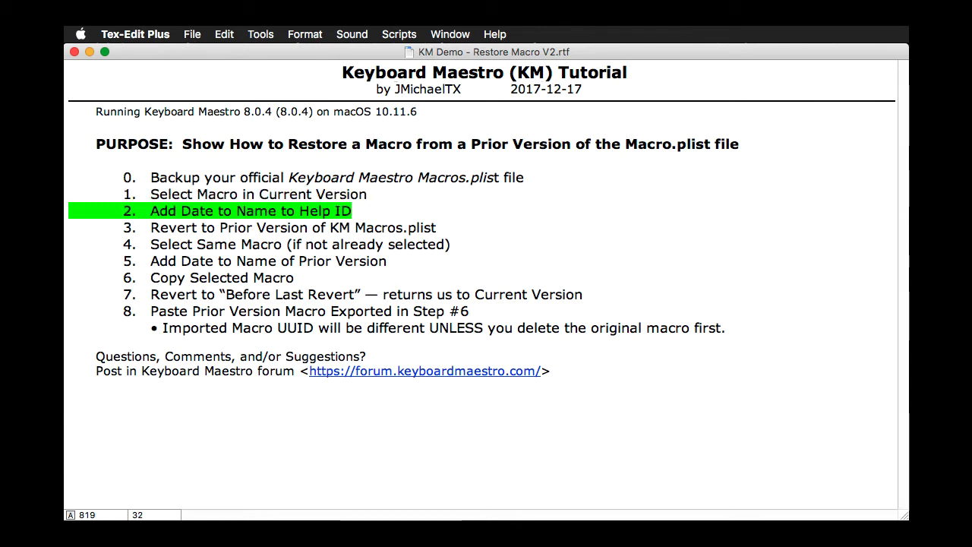
pyautogui.press('super+Tab')
pyautogui.press('super+Tab')
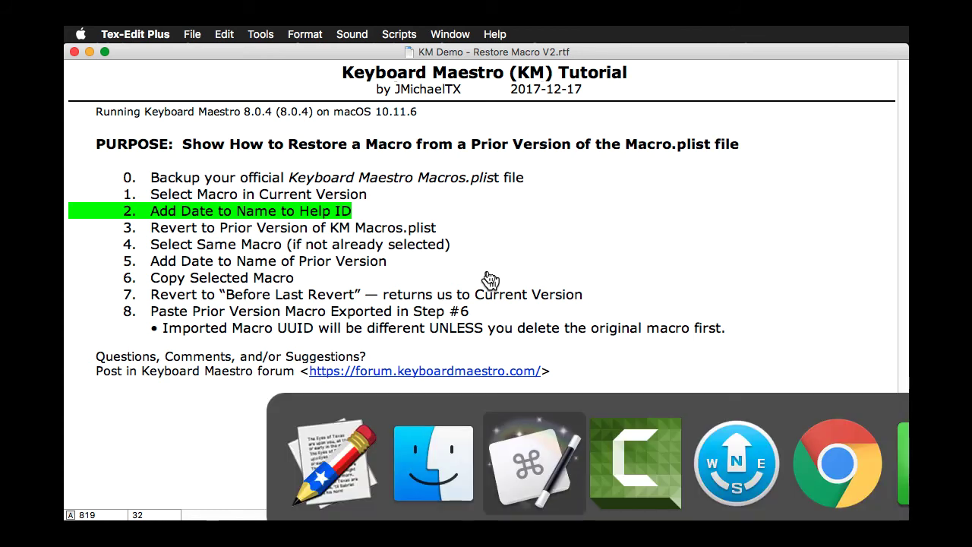
pyautogui.click(489, 275)
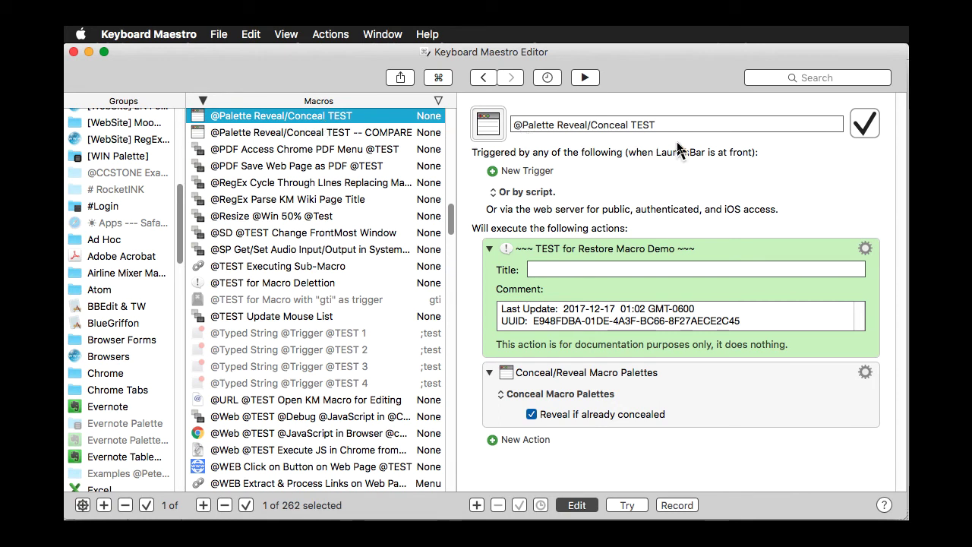
pyautogui.click(710, 125)
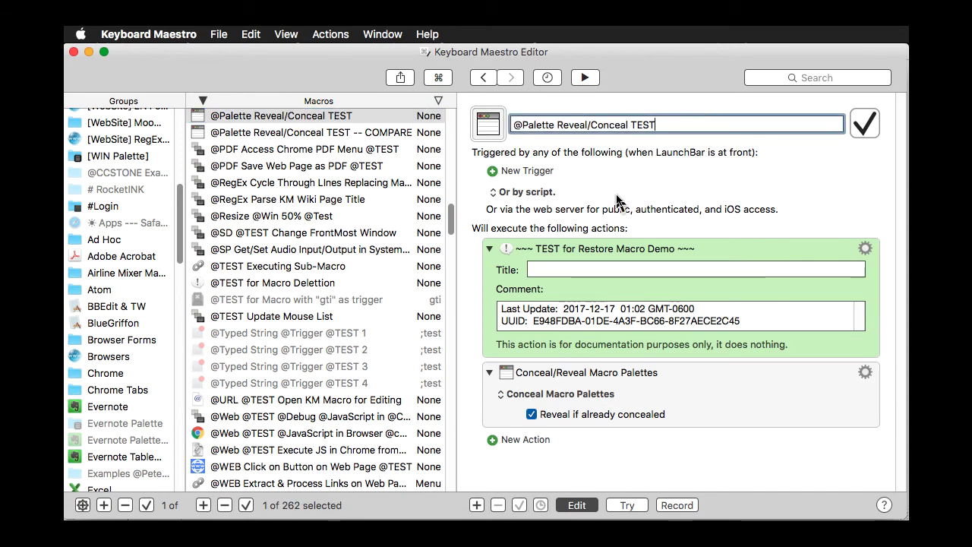
pyautogui.write('--')
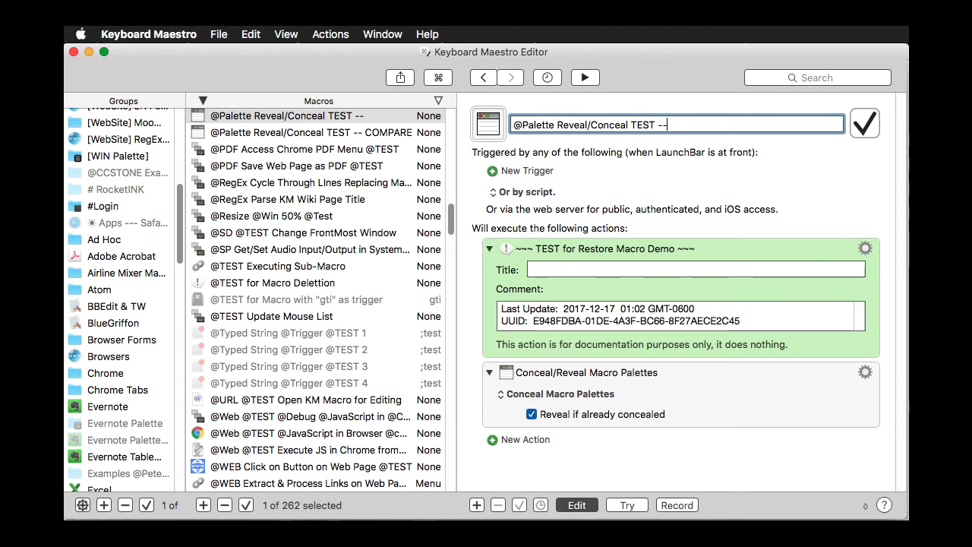
pyautogui.write(' ;idate')
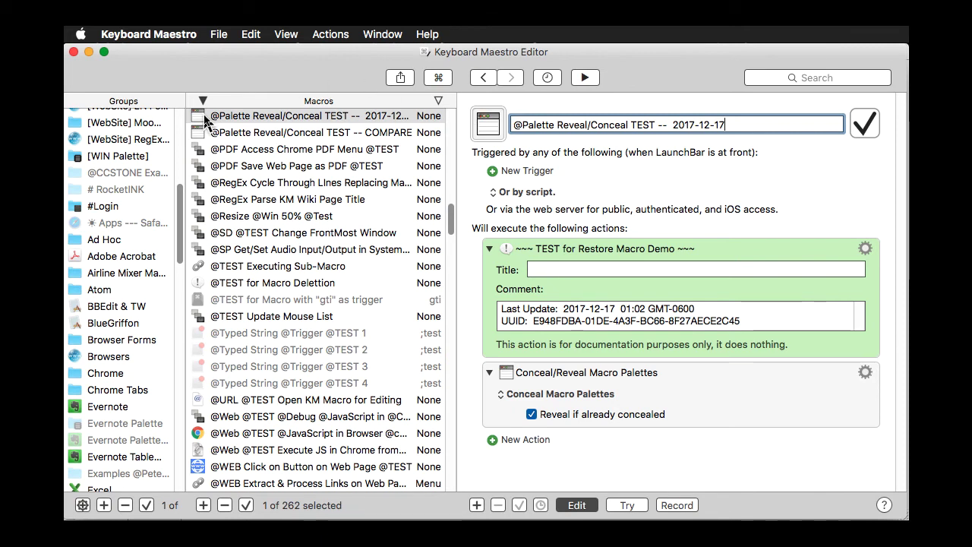
pyautogui.click(201, 116)
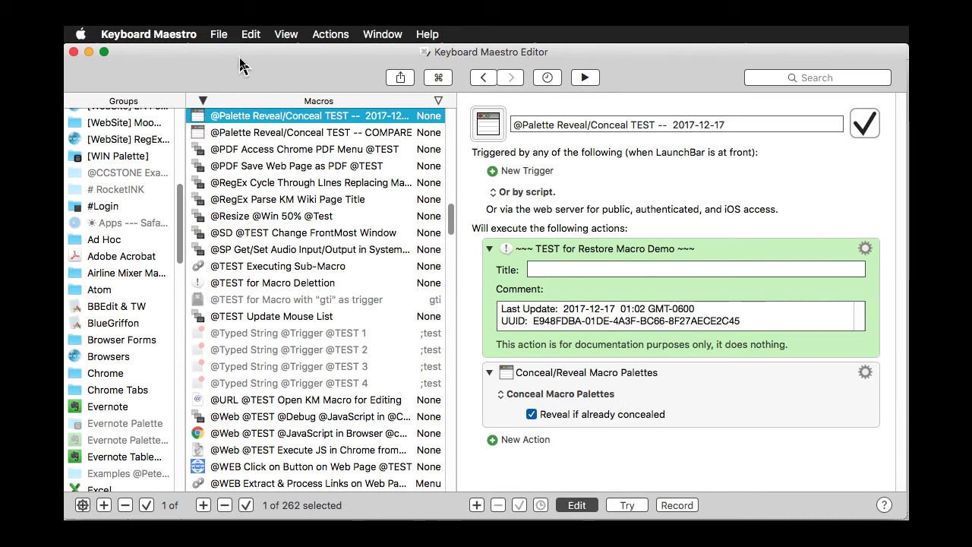
# Revert all macros to the December 11, 2017 version.
pyautogui.click(221, 36)
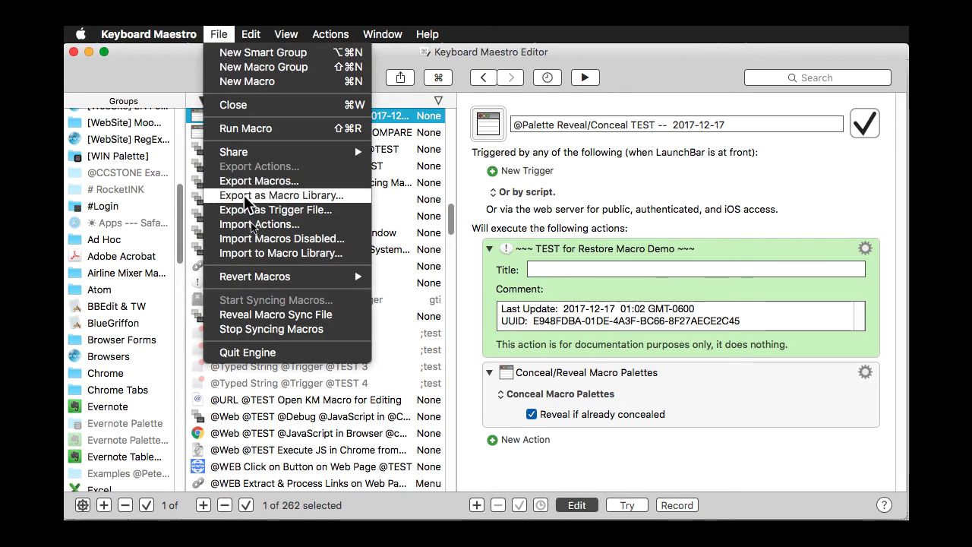
pyautogui.moveTo(271, 278)
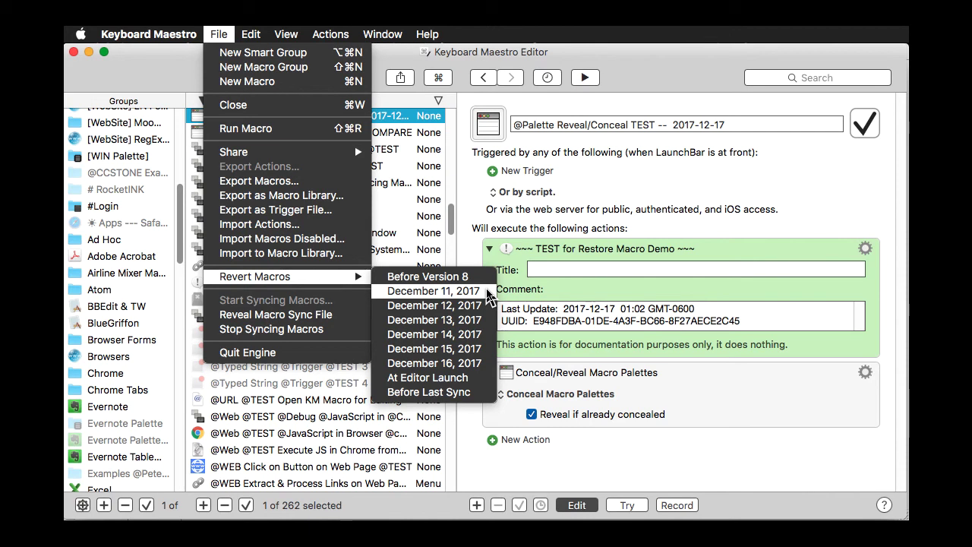
pyautogui.click(487, 291)
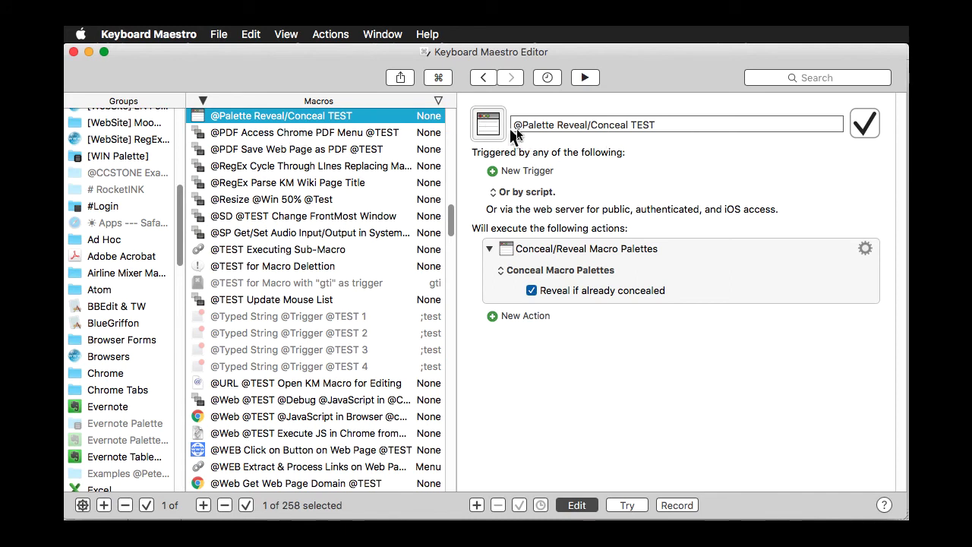
pyautogui.click(685, 124)
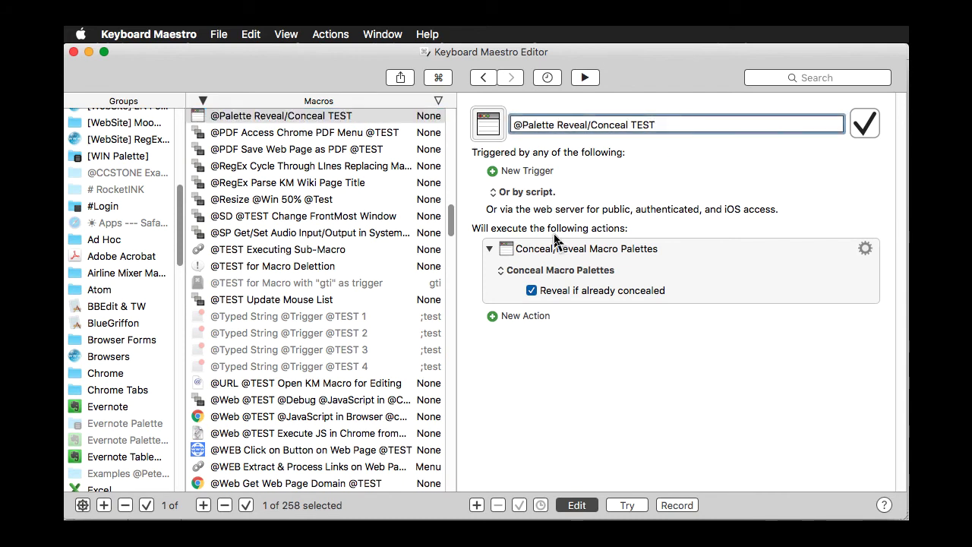
pyautogui.write('-- 2017-12-11')
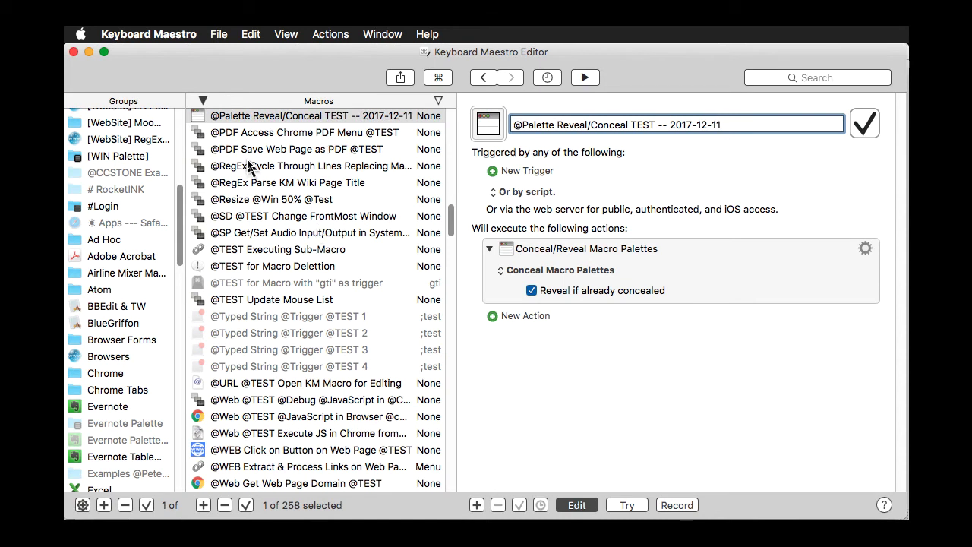
pyautogui.click(198, 116)
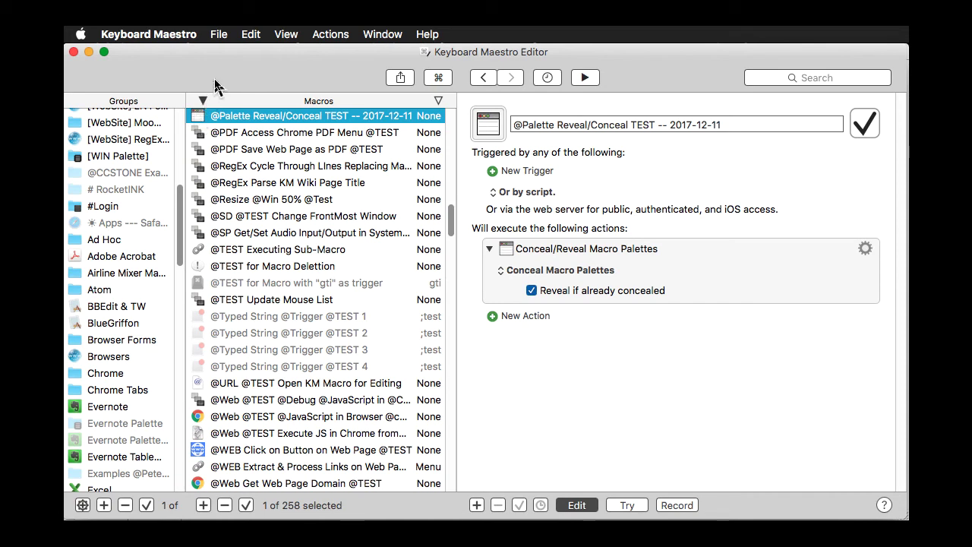
pyautogui.click(218, 34)
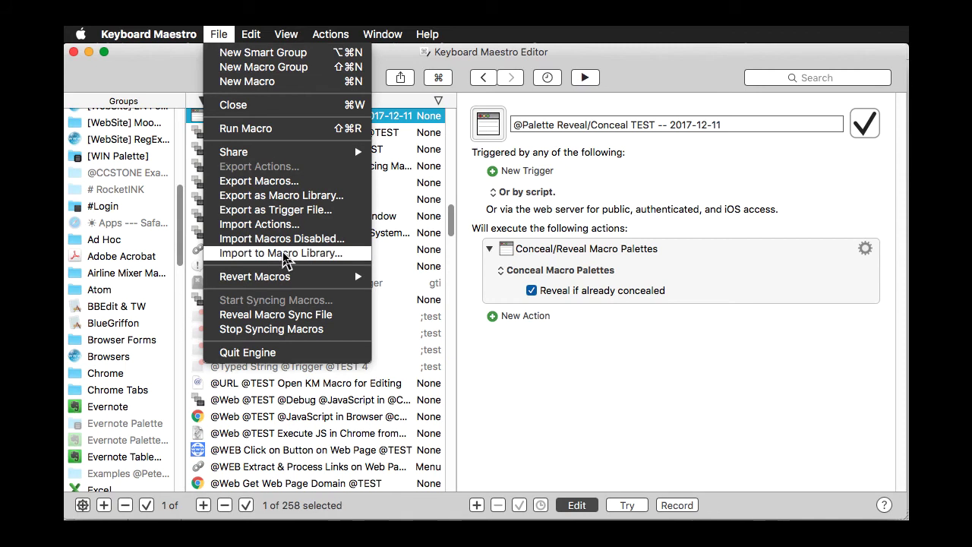
pyautogui.moveTo(289, 278)
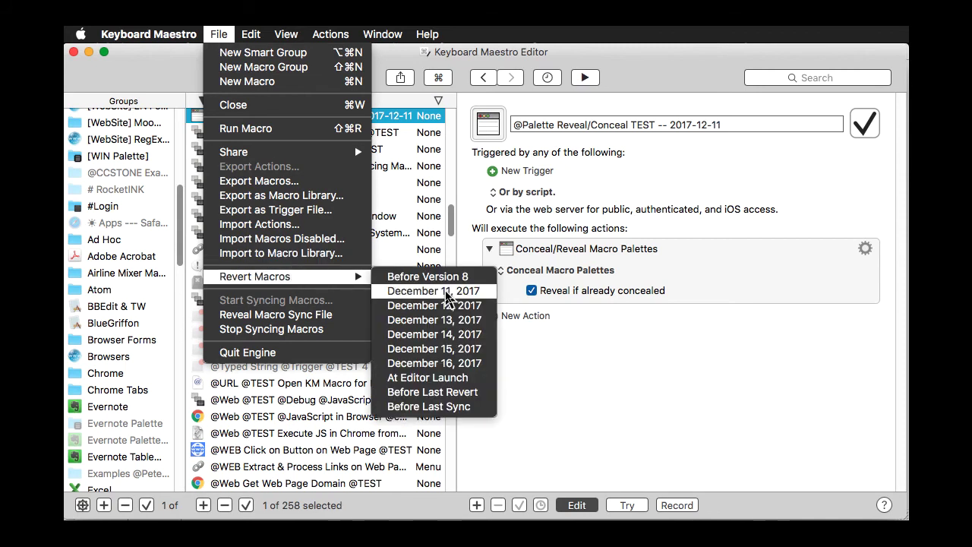
pyautogui.click(481, 395)
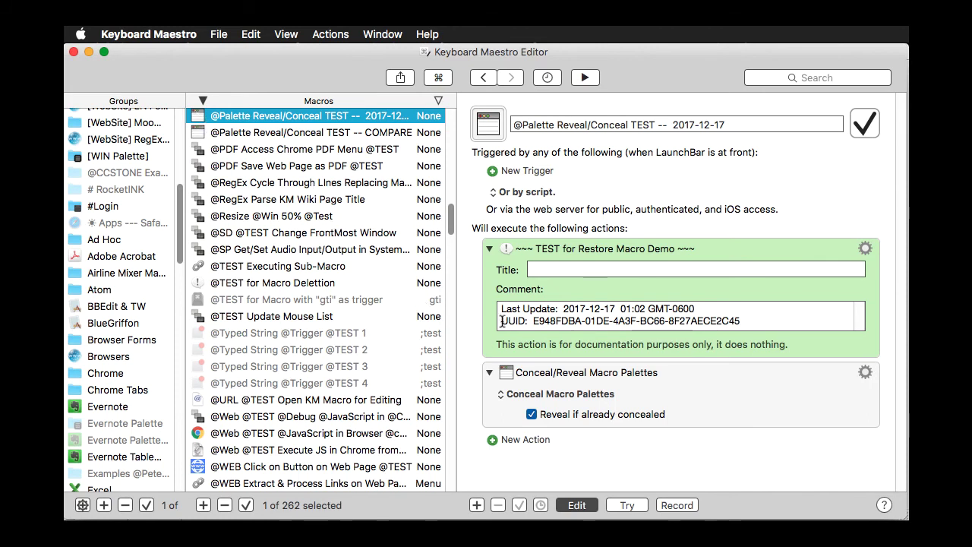
pyautogui.moveTo(500, 321); pyautogui.dragTo(746, 320)
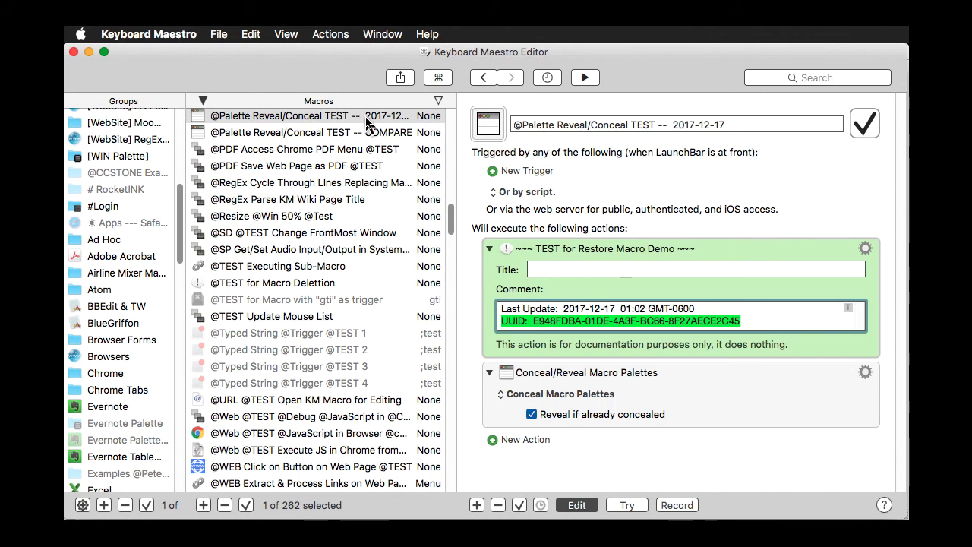
pyautogui.click(201, 133)
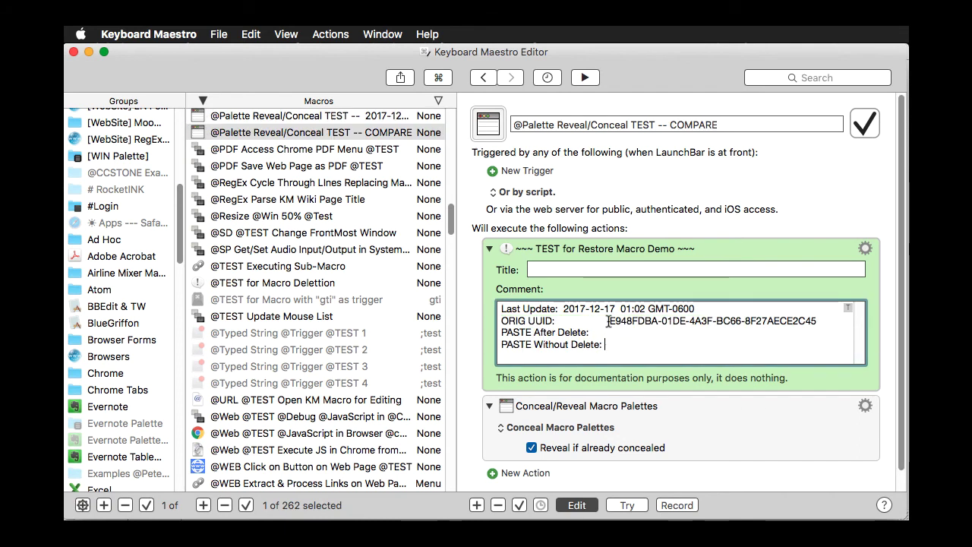
pyautogui.moveTo(607, 320); pyautogui.dragTo(824, 321)
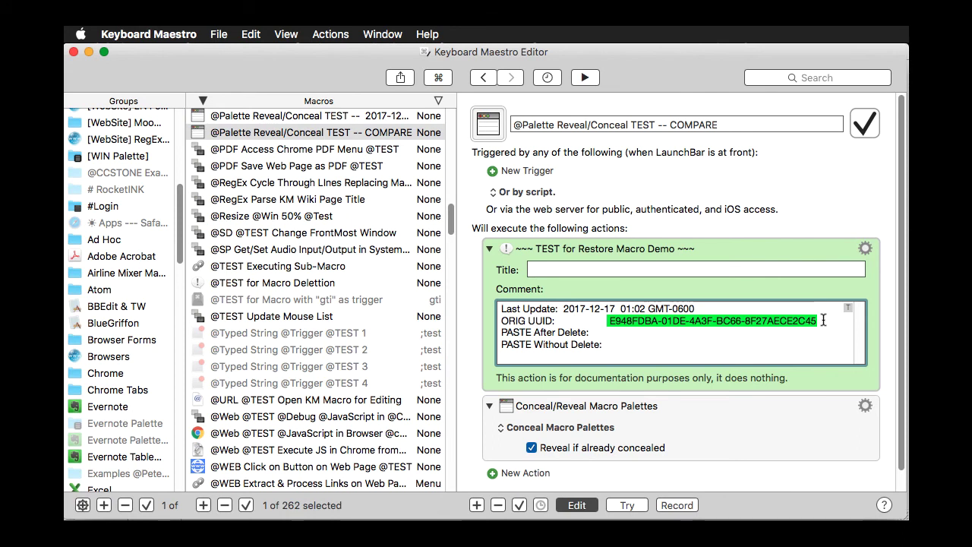
pyautogui.click(196, 116)
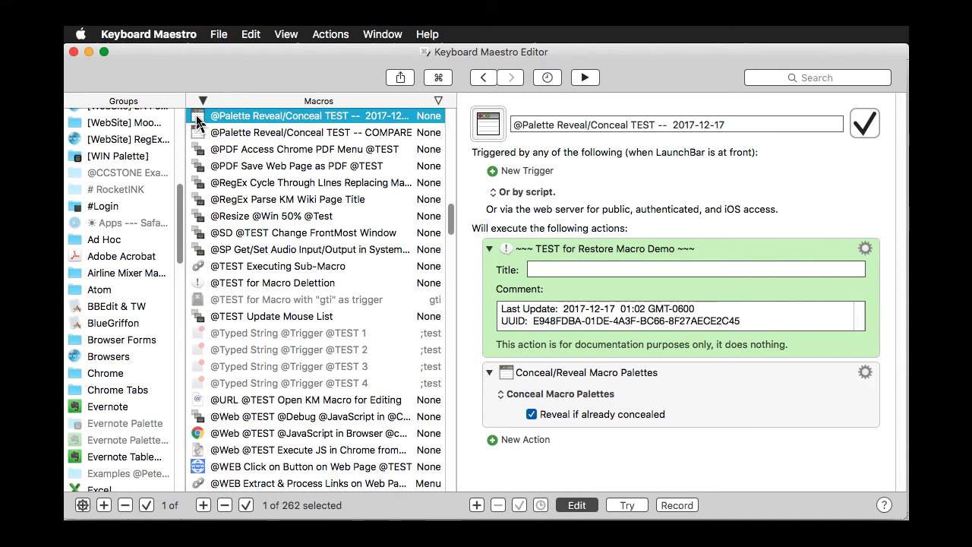
pyautogui.press('super+d')
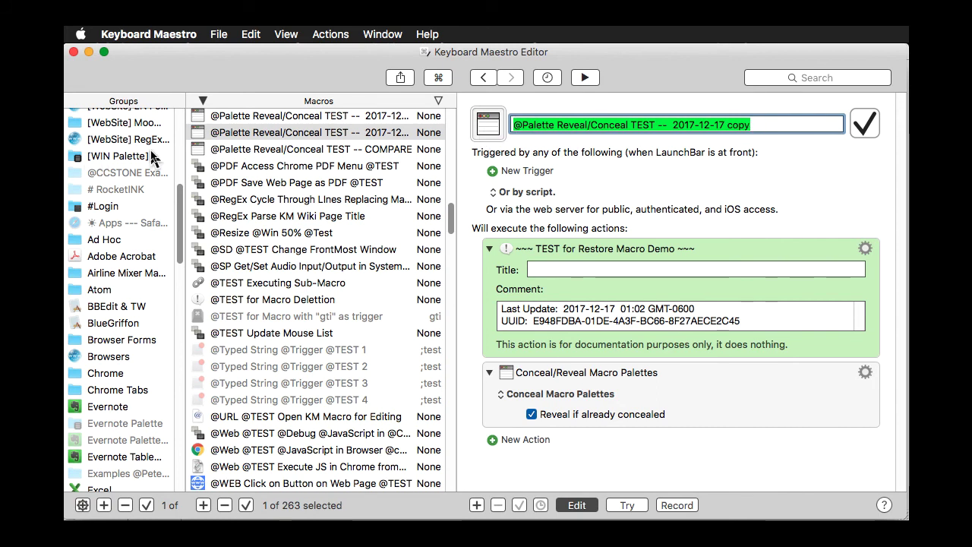
pyautogui.click(197, 119)
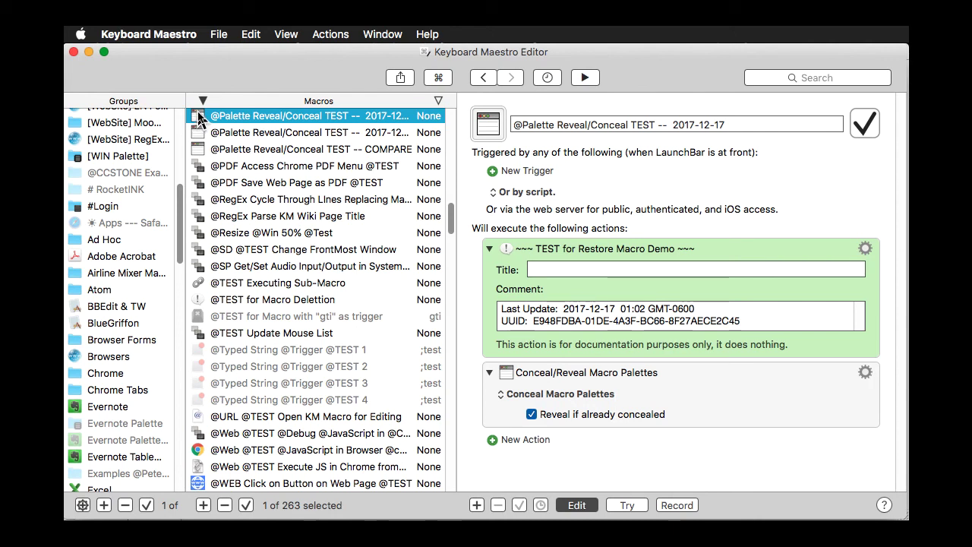
pyautogui.click(254, 35)
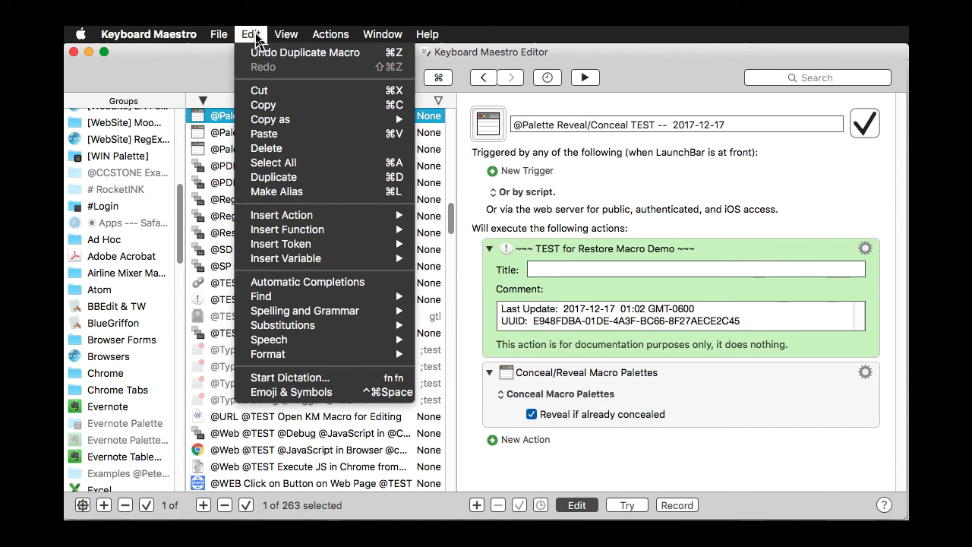
pyautogui.click(273, 152)
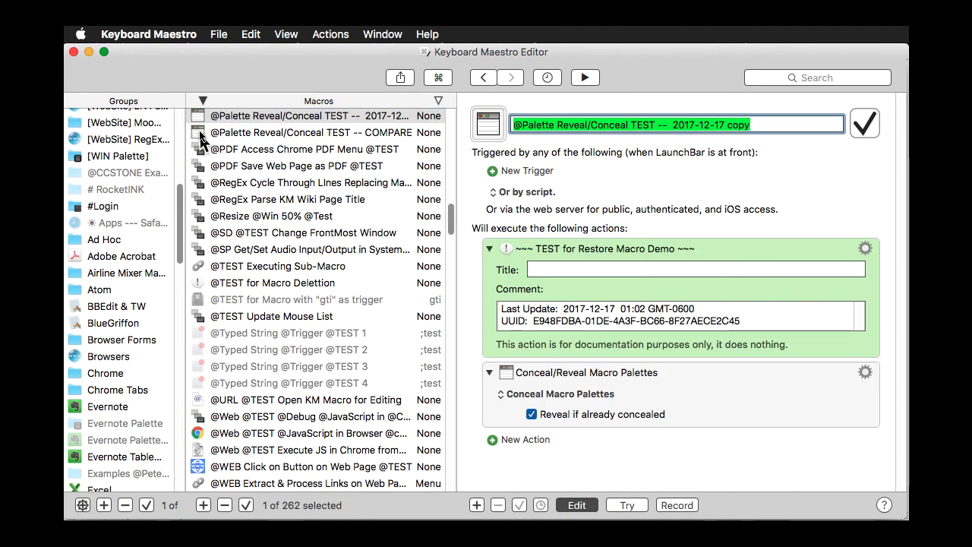
pyautogui.click(199, 115)
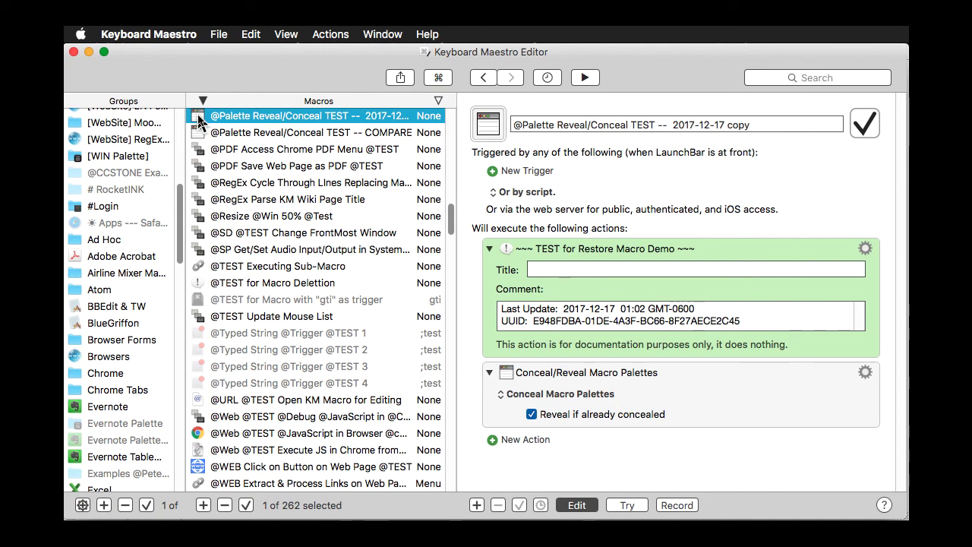
pyautogui.press('super+v')
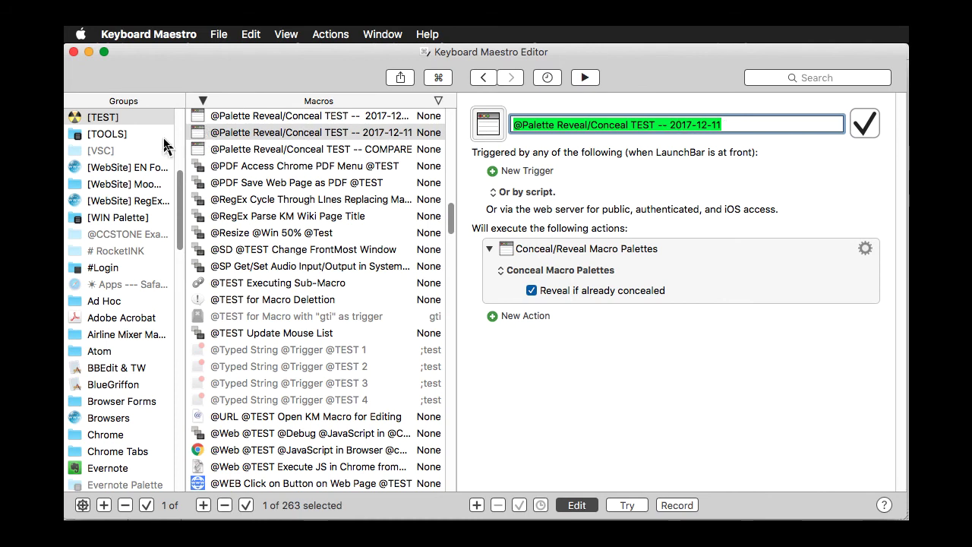
pyautogui.click(196, 133)
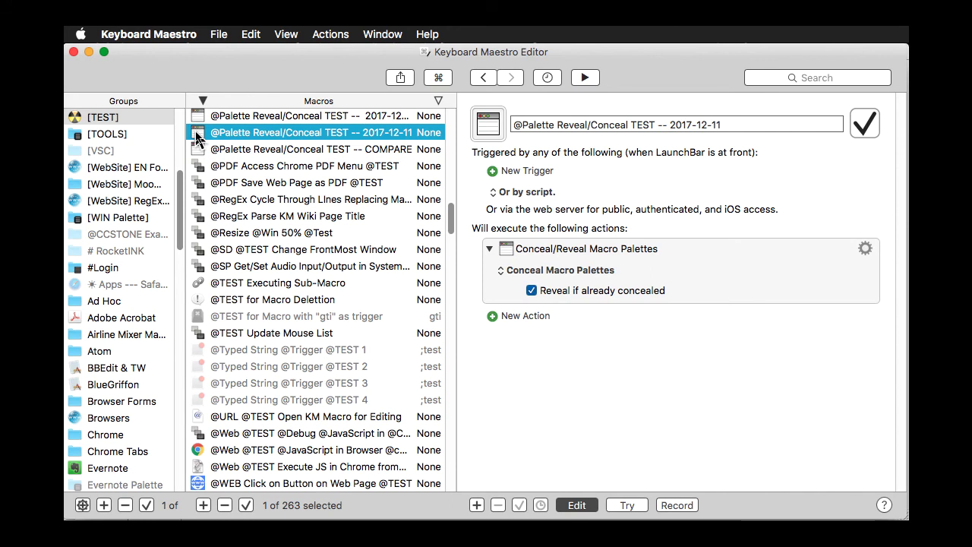
pyautogui.click(251, 35)
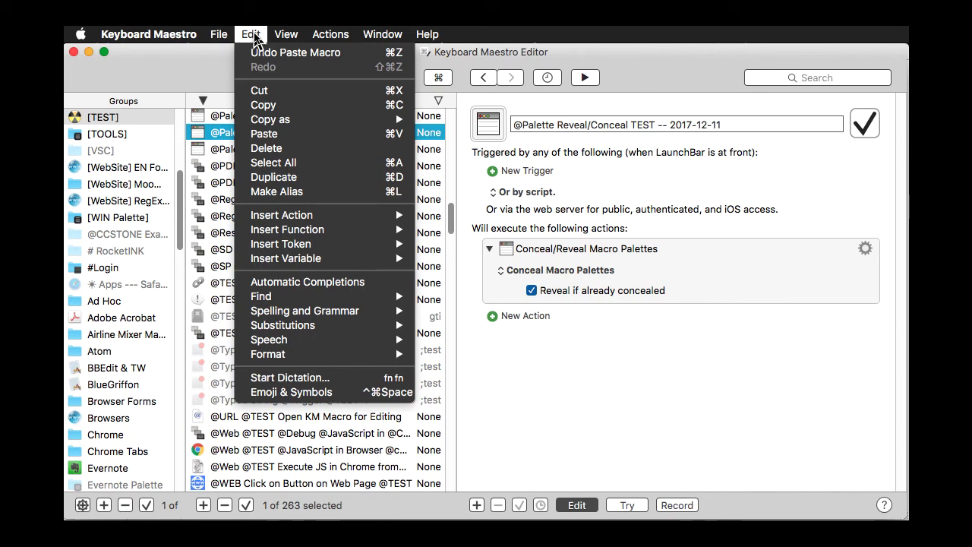
pyautogui.moveTo(299, 122)
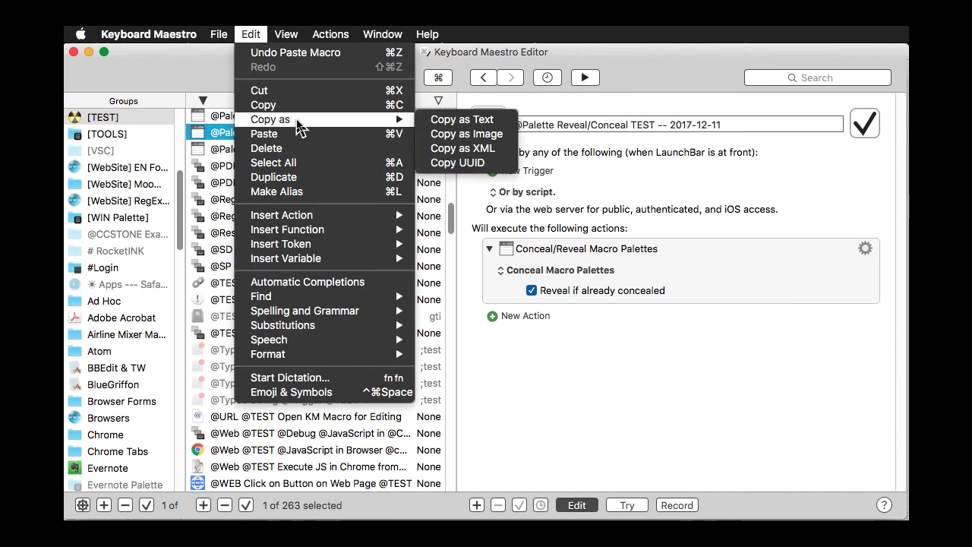
pyautogui.click(455, 163)
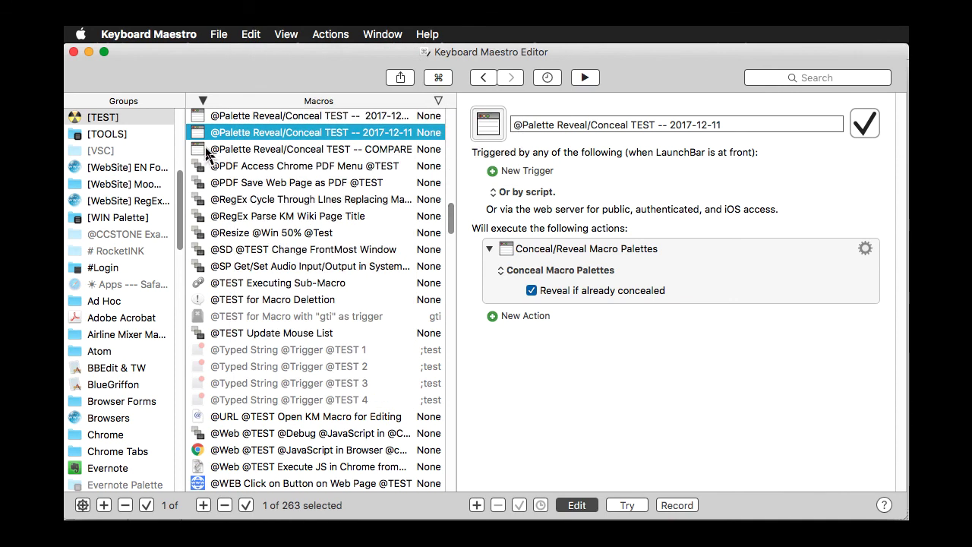
# Paste the UUID after "PASTE After Delete:" in the COMPARE macro's comment and align it with the original UUID above.
pyautogui.click(206, 149)
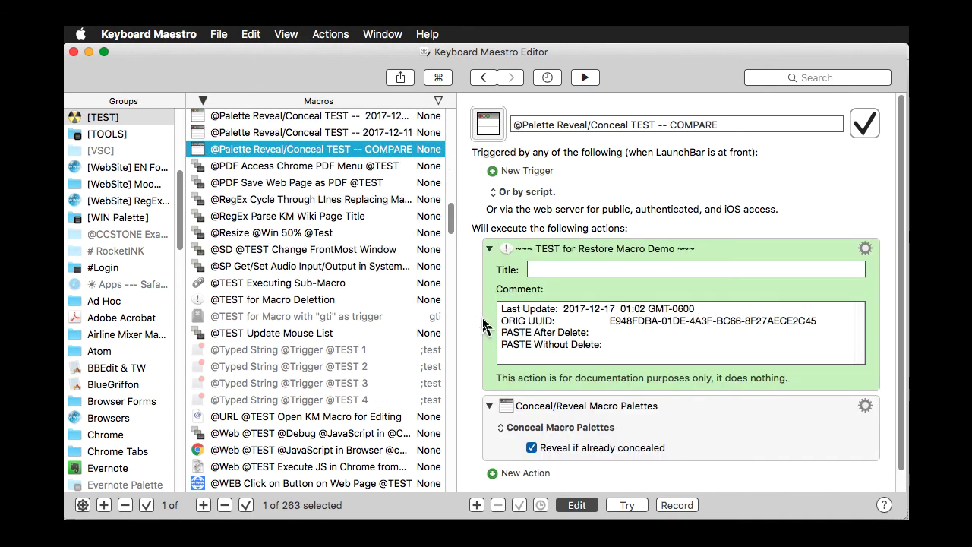
pyautogui.click(629, 336)
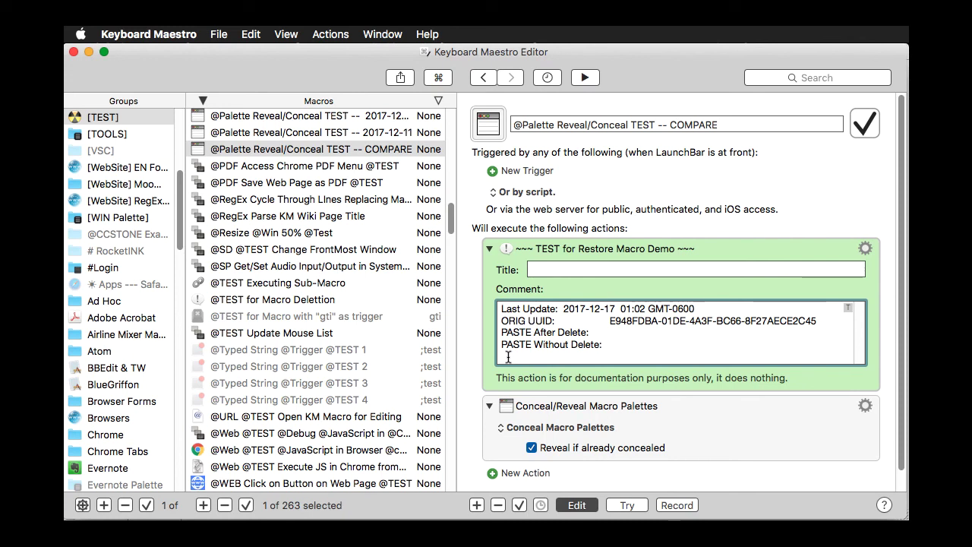
pyautogui.press('super+v')
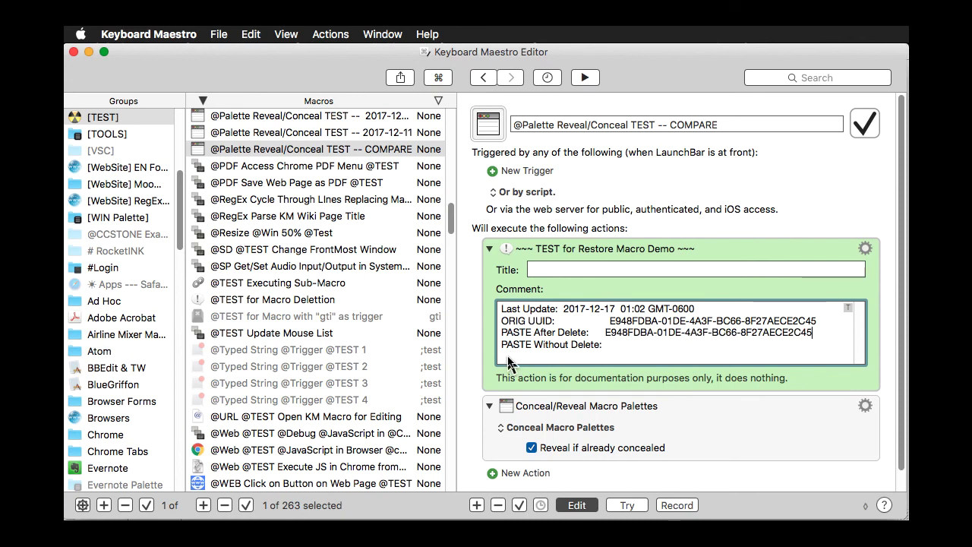
pyautogui.click(601, 334)
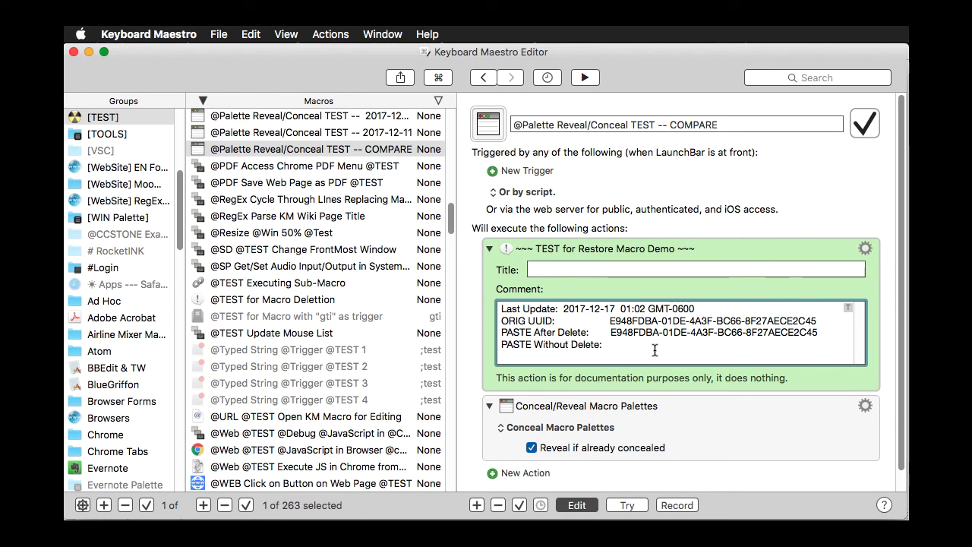
pyautogui.click(200, 116)
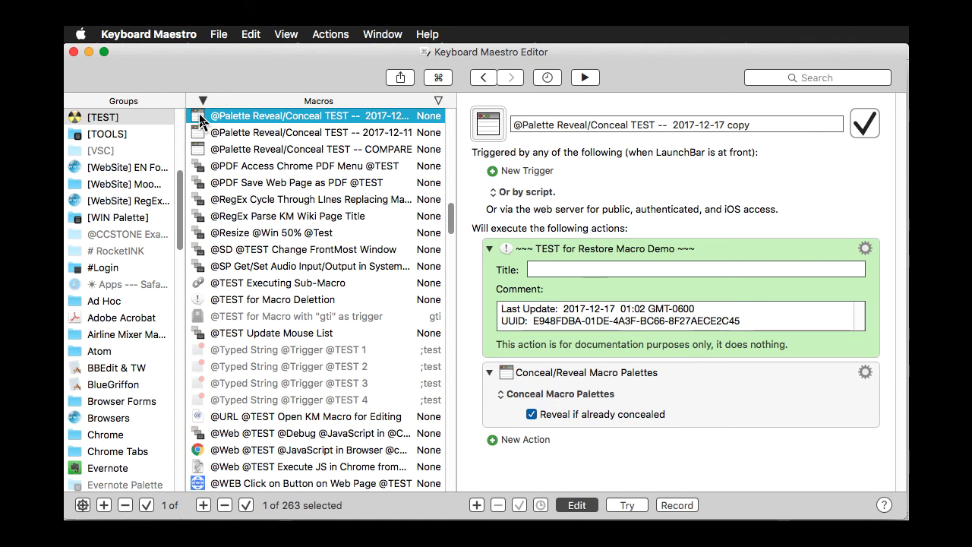
pyautogui.click(196, 136)
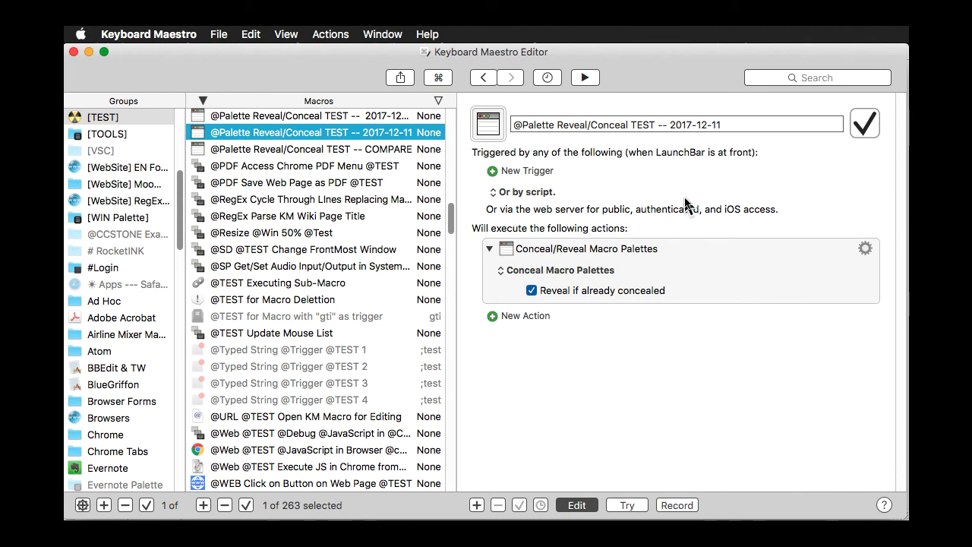
pyautogui.click(658, 124)
pyautogui.moveTo(658, 124); pyautogui.dragTo(728, 123)
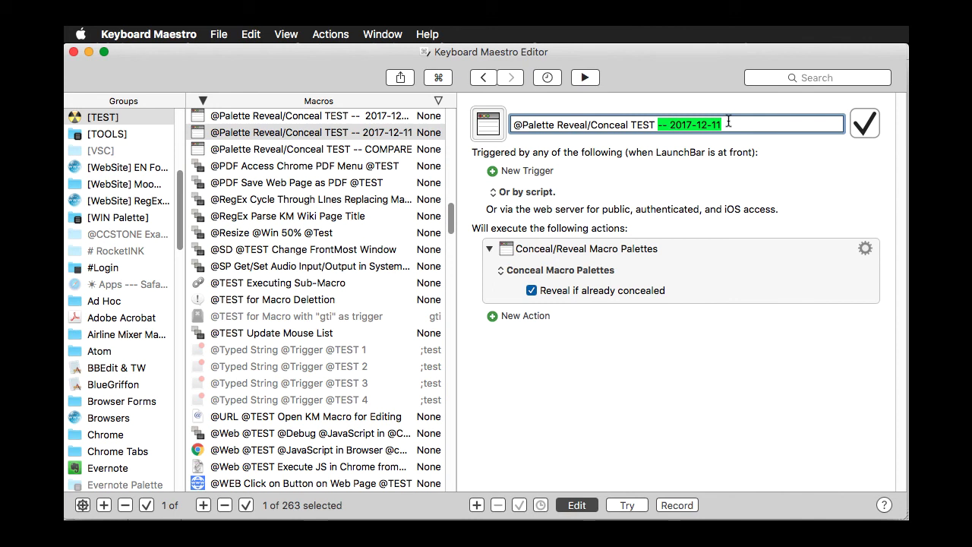
pyautogui.press('BackSpace')
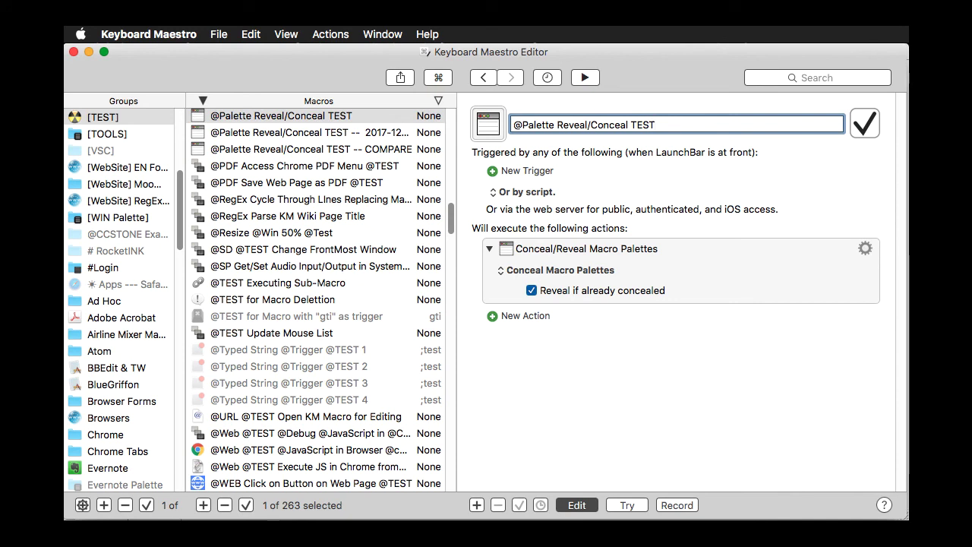
pyautogui.click(198, 115)
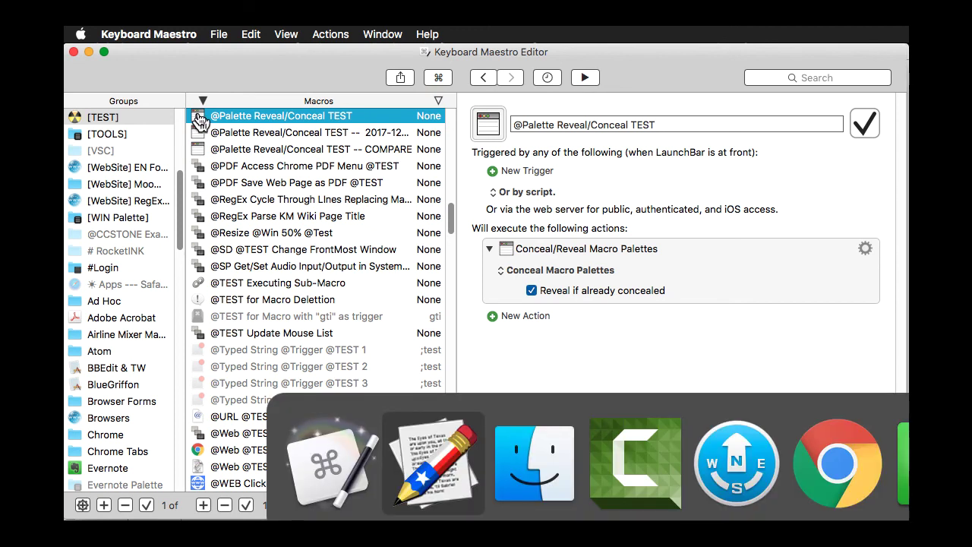
# Switch to the Tex-Edit Plus outline and highlight steps 3 through 8 and the note on the imported macro's UUID in turn.
pyautogui.click(199, 120)
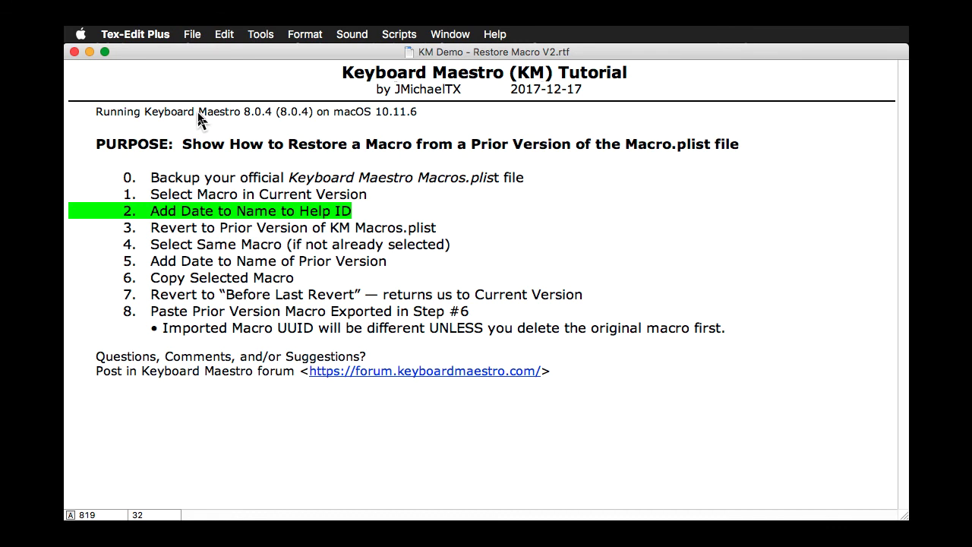
pyautogui.press('Down')
pyautogui.press('Down')
pyautogui.press('Down')
pyautogui.press('Down')
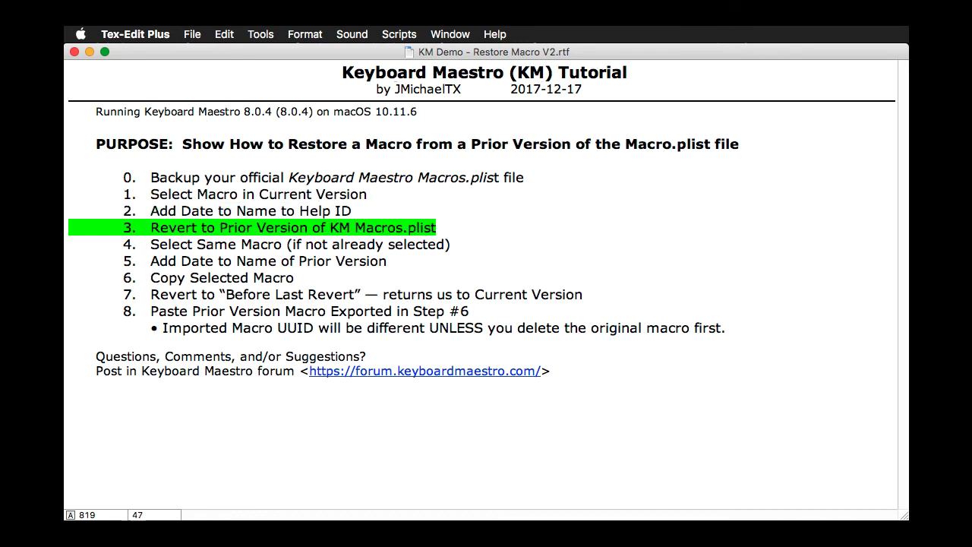
pyautogui.press('Down')
pyautogui.press('Down')
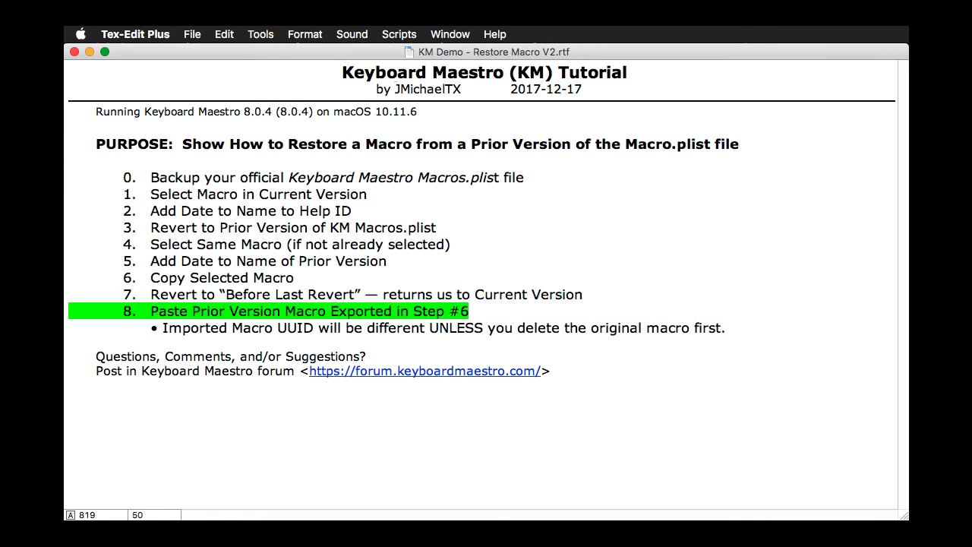
pyautogui.press('Down')
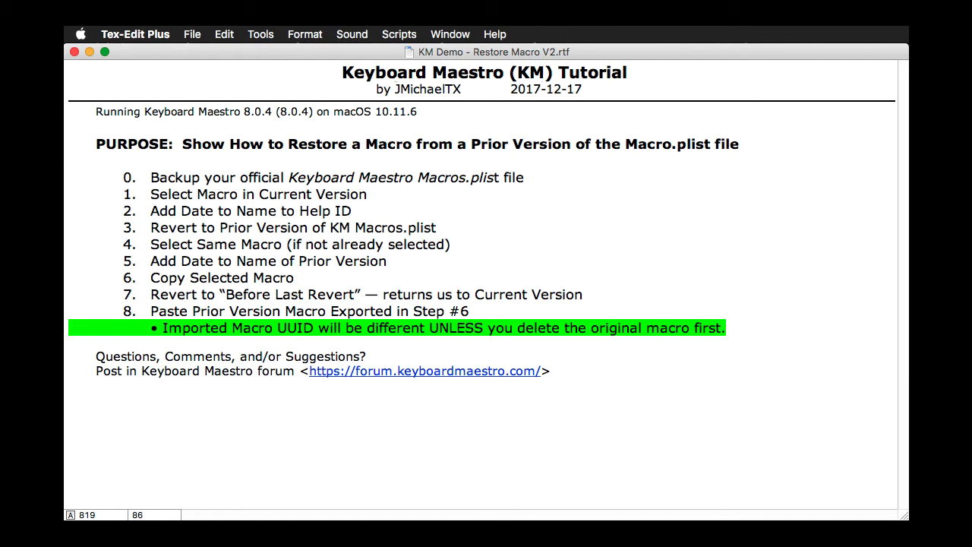
# Highlight the closing questions line and the line with the Keyboard Maestro forum link.
pyautogui.tripleClick(227, 342)
pyautogui.tripleClick(228, 356)
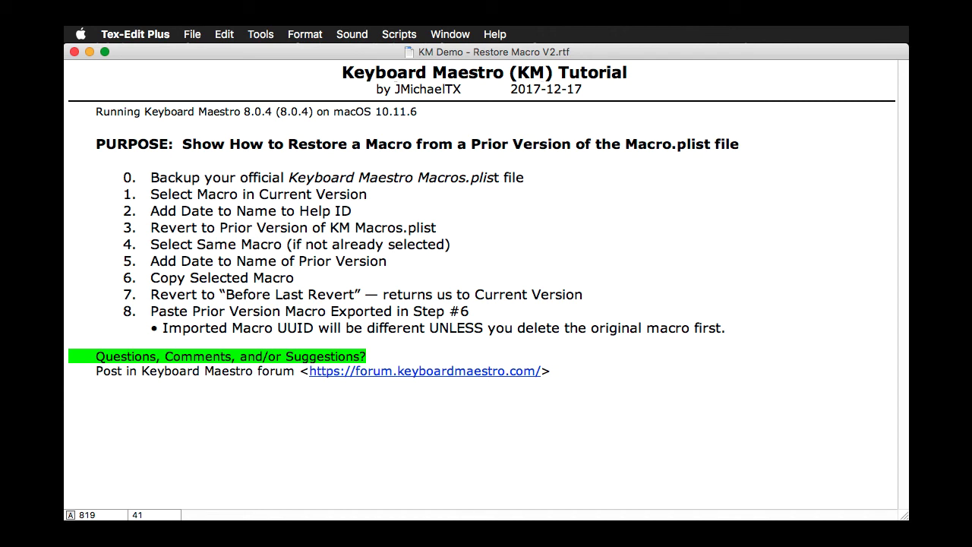
pyautogui.tripleClick(228, 370)
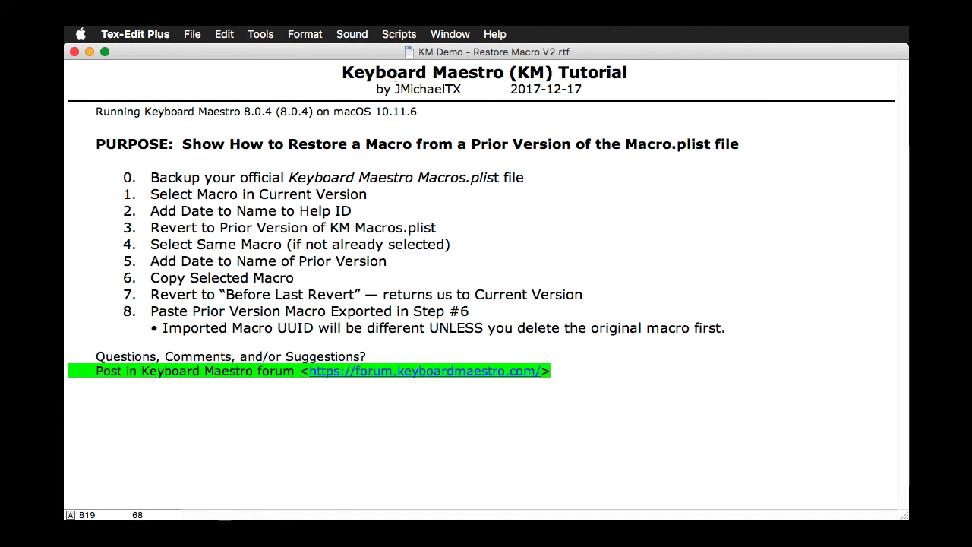